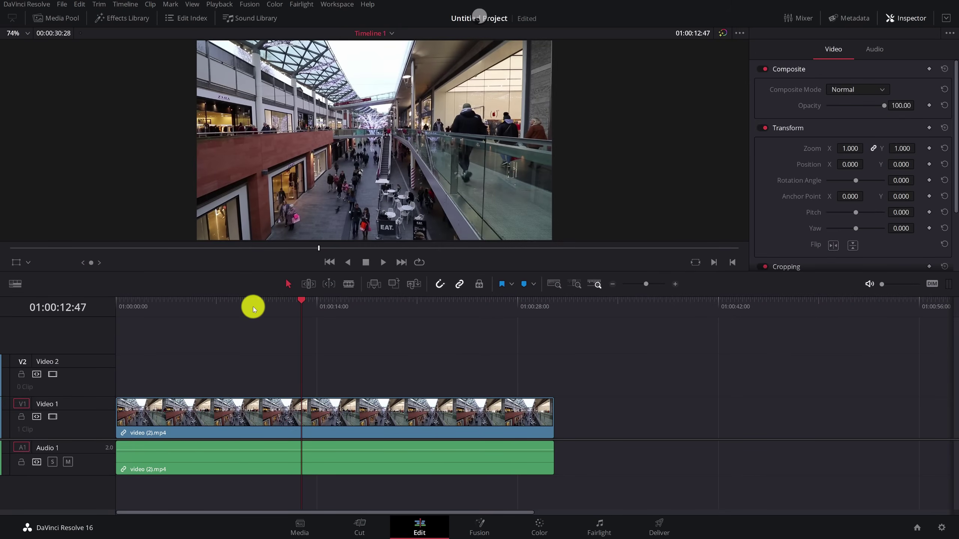
Step: Place an Adjustment Clip on V2, stretch it over the full length of video (2).mp4, and select it
drag(246, 307, 240, 306)
key(space)
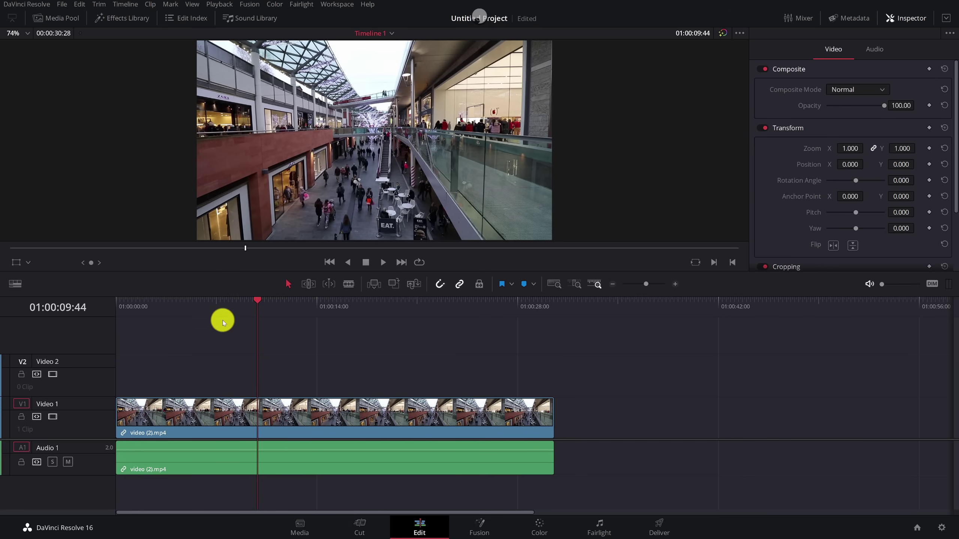
click(131, 19)
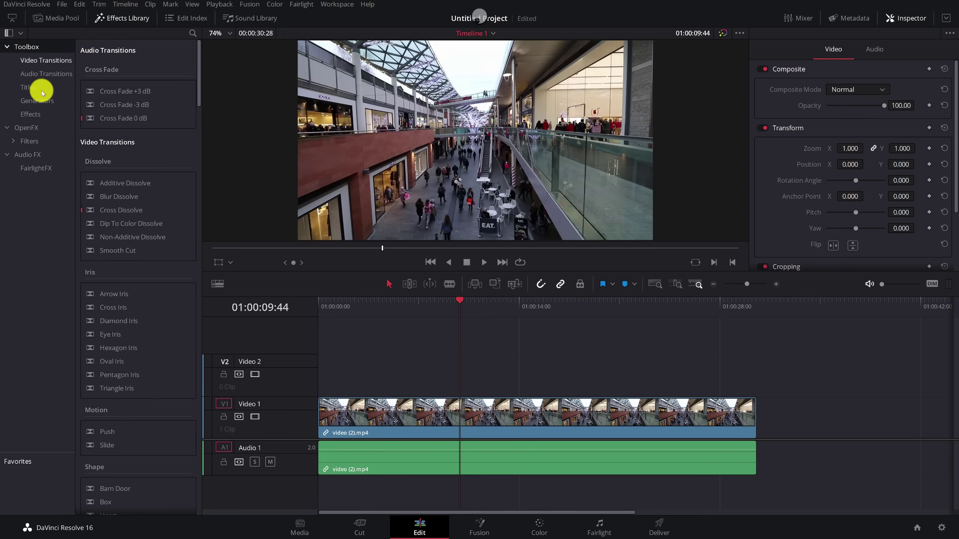
click(31, 115)
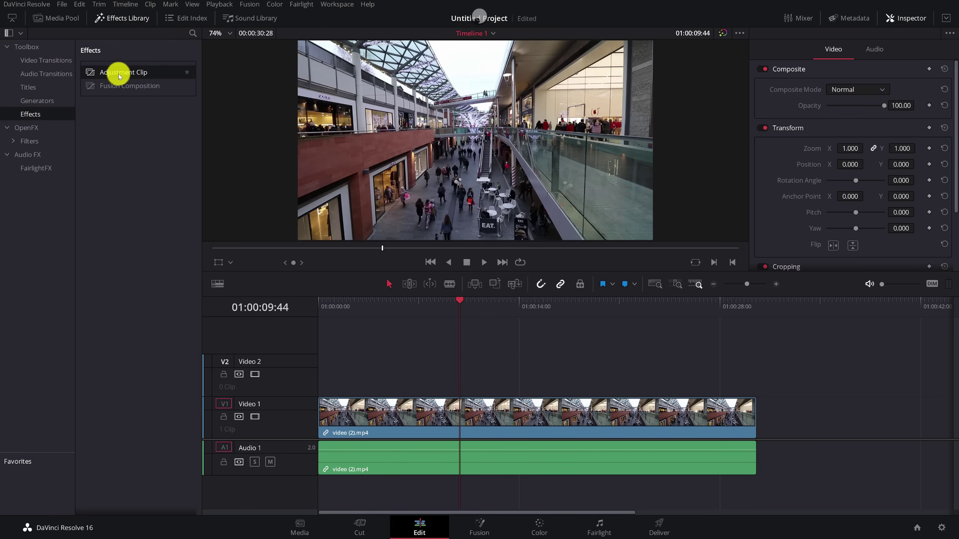
drag(118, 75, 321, 385)
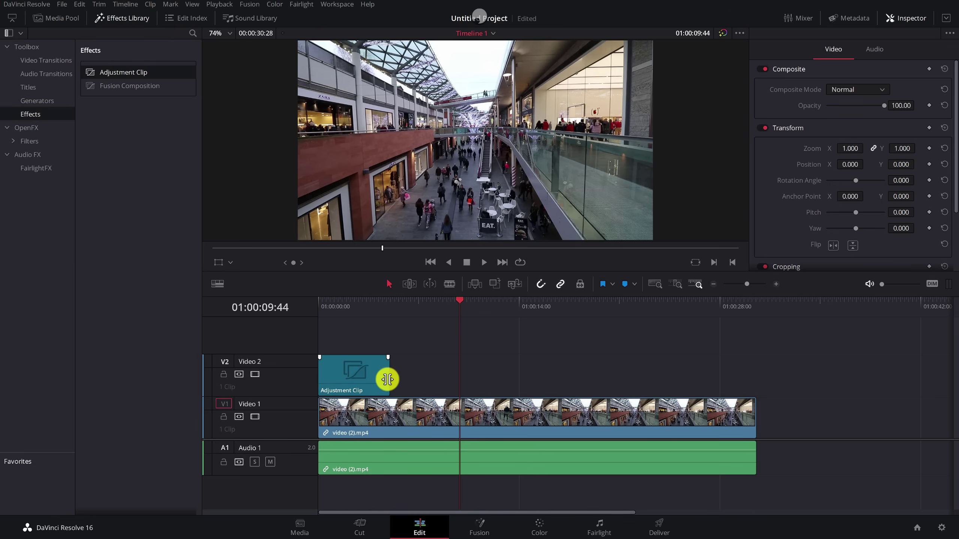
drag(388, 379, 755, 384)
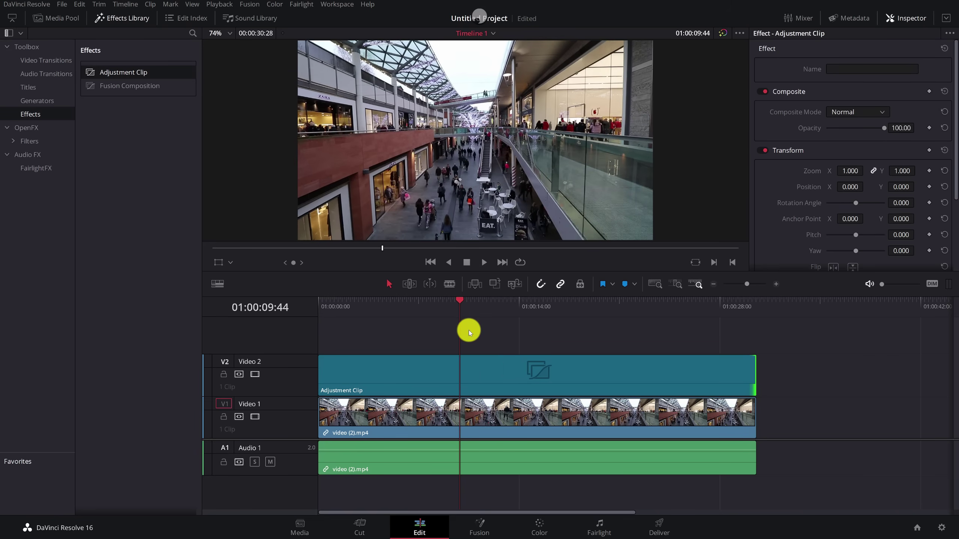
click(122, 18)
click(342, 368)
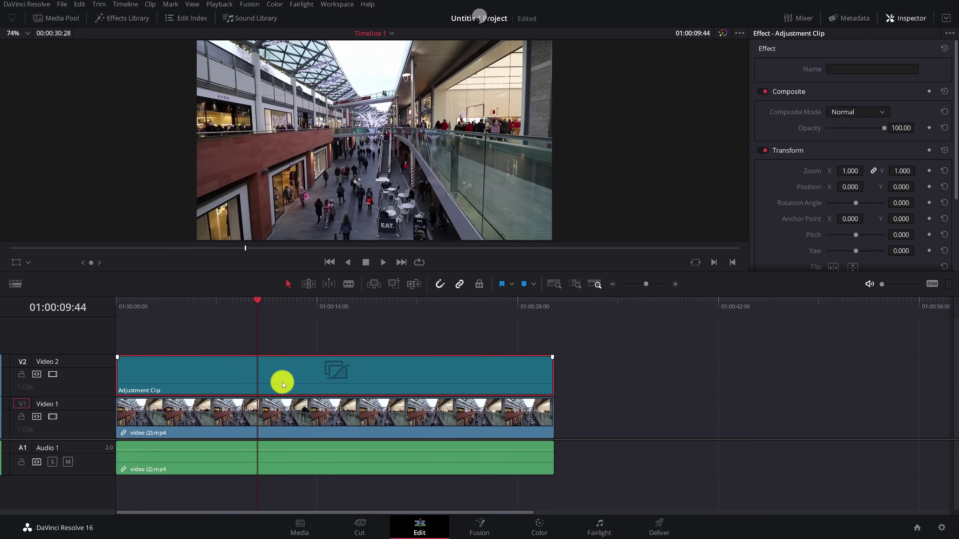
Step: Grade the adjustment clip black and white with Sat 0 and Contrast about 1.47, then return to Edit
click(540, 528)
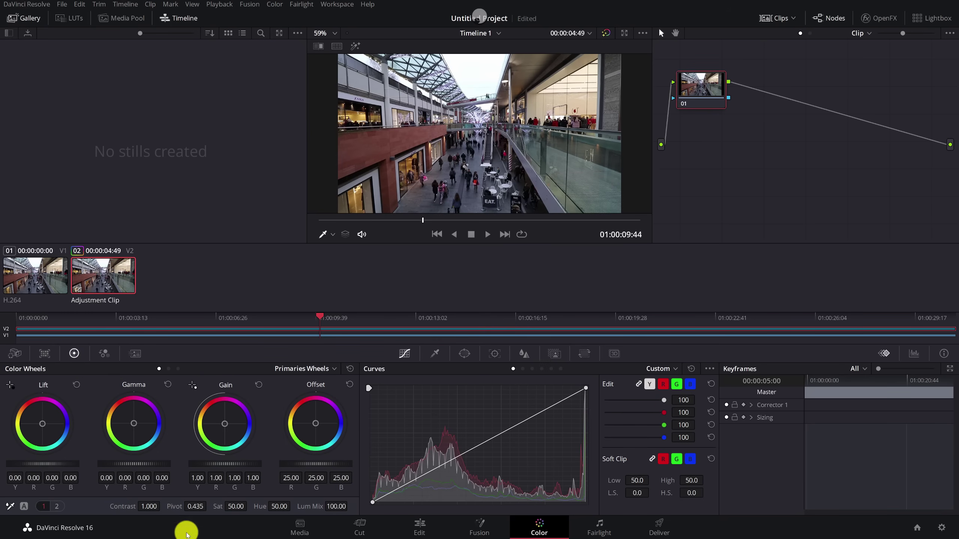
drag(238, 508, 8, 487)
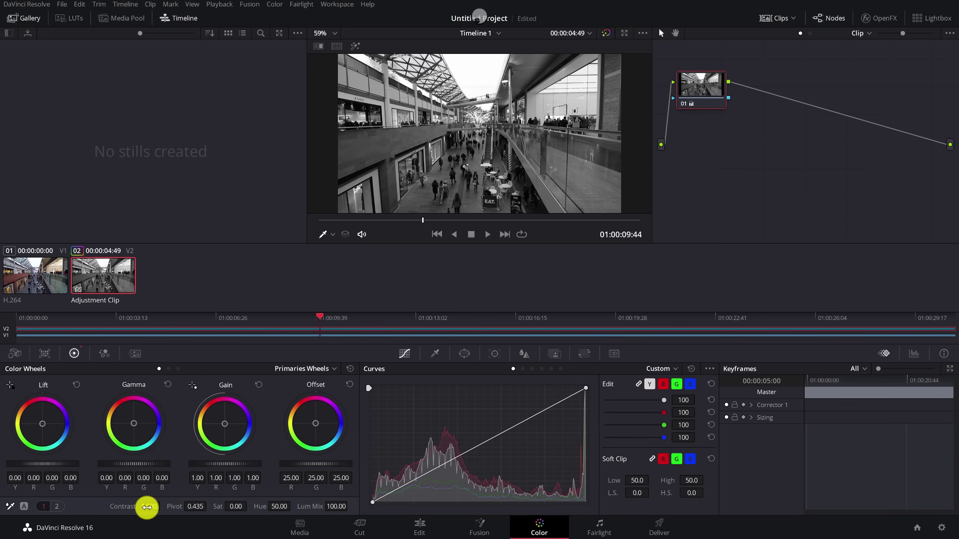
drag(147, 507, 263, 517)
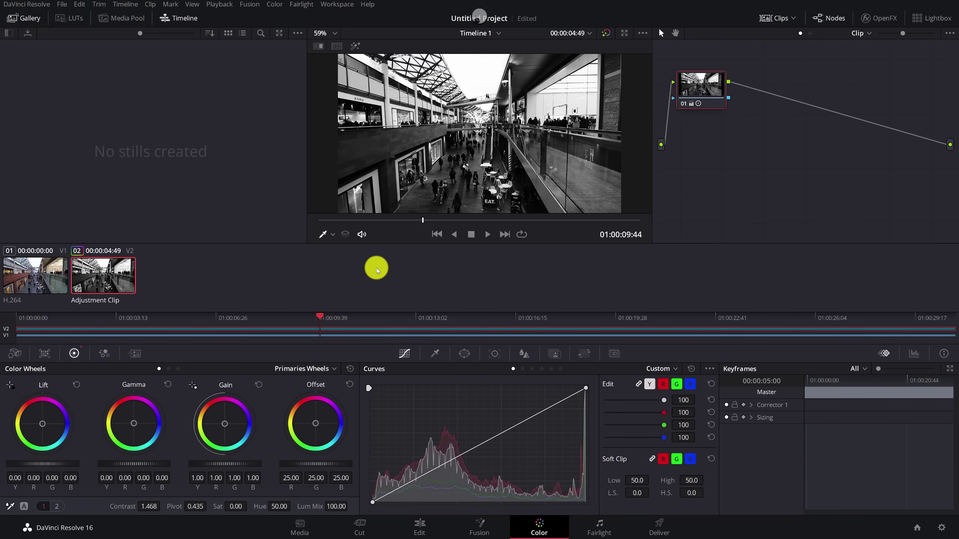
click(421, 531)
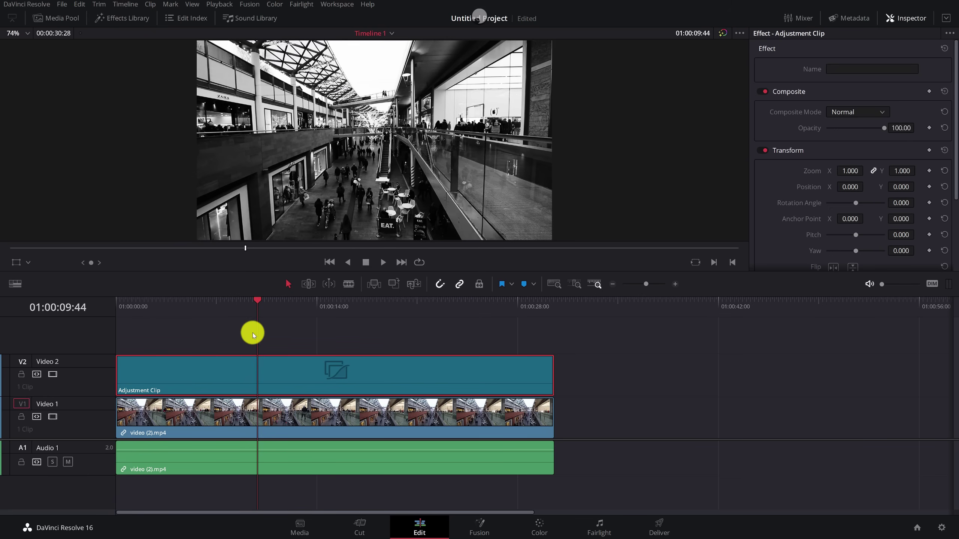
Step: Apply ResolveFX Stylize Scanlines from OpenFX to the V2 adjustment clip and select it
click(125, 19)
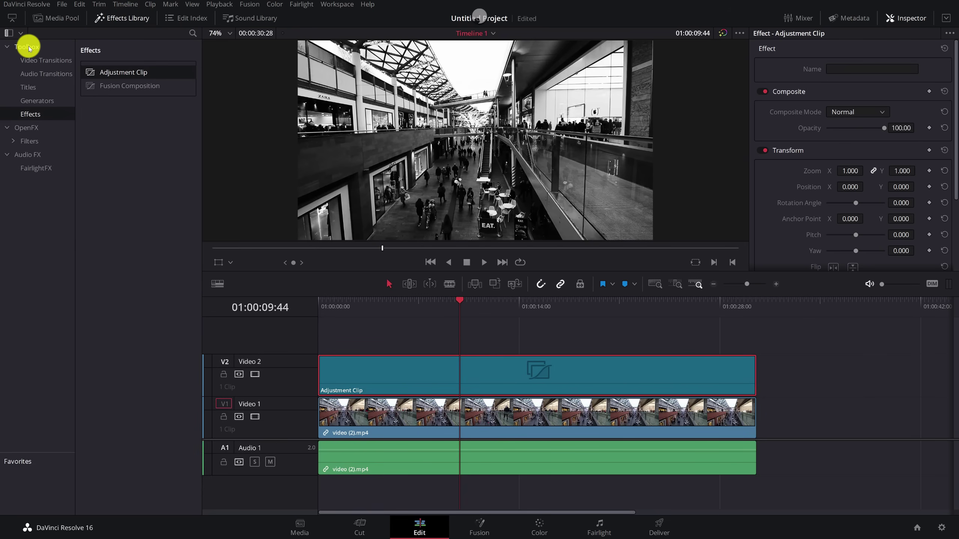
click(23, 129)
drag(195, 92, 191, 306)
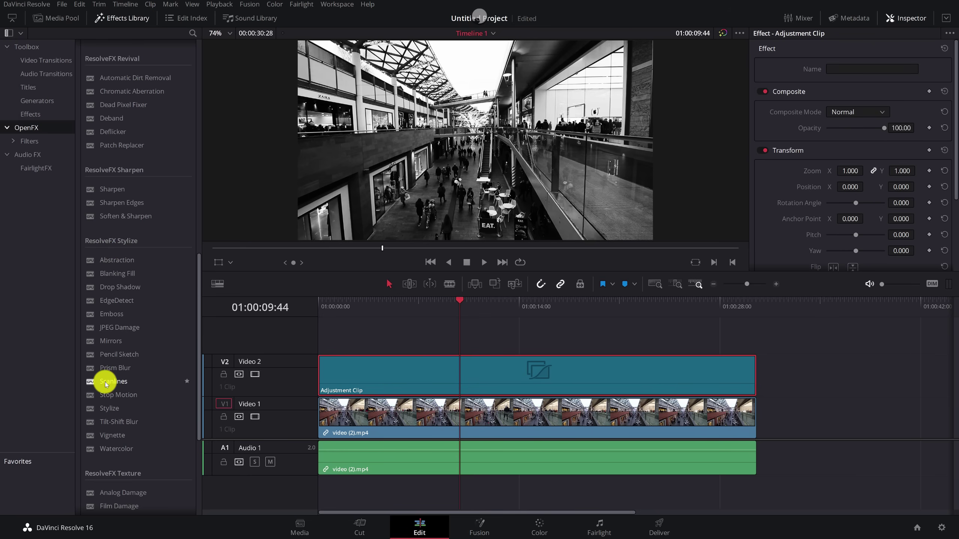
drag(106, 384, 391, 375)
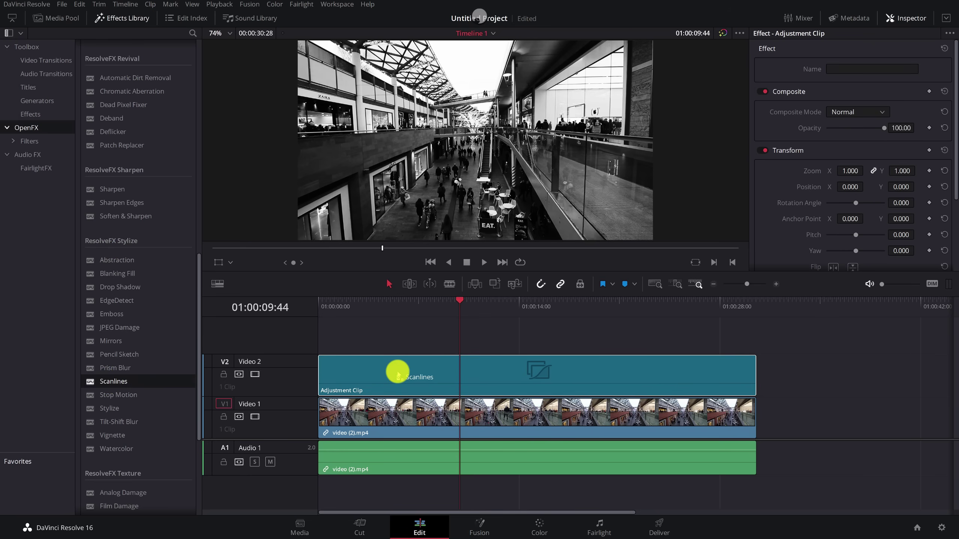
click(397, 371)
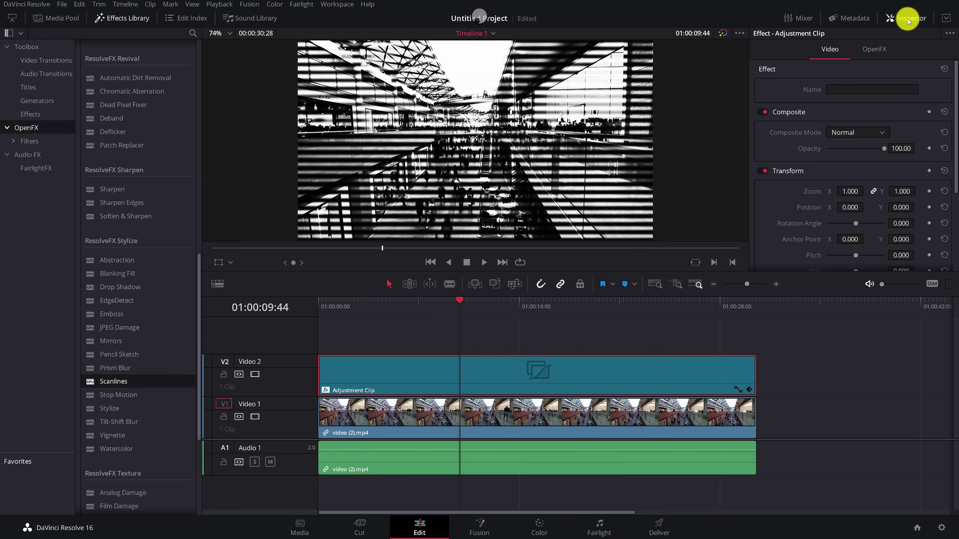
Step: Set the Scanlines Line Frequency to 18 and preview the finer stripes in playback
click(874, 53)
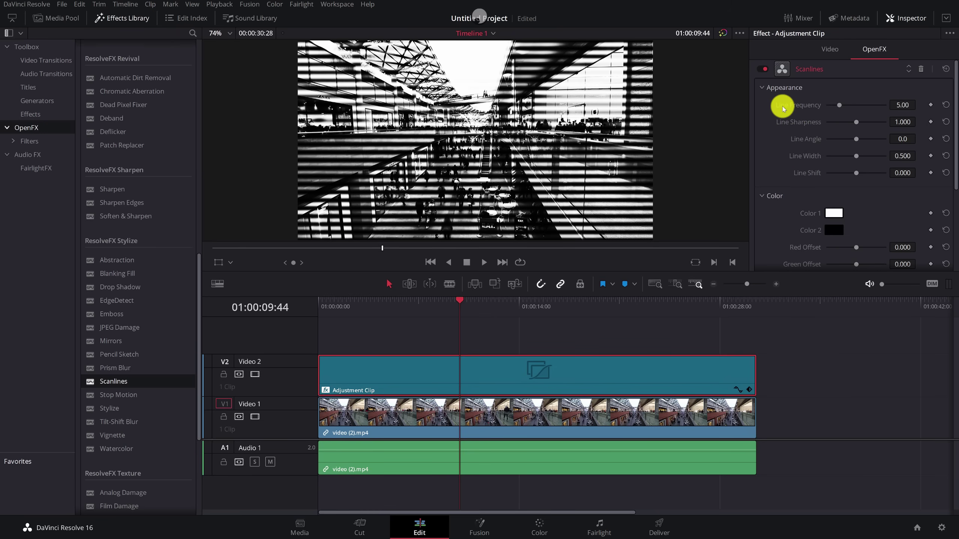
drag(839, 105, 879, 108)
click(900, 109)
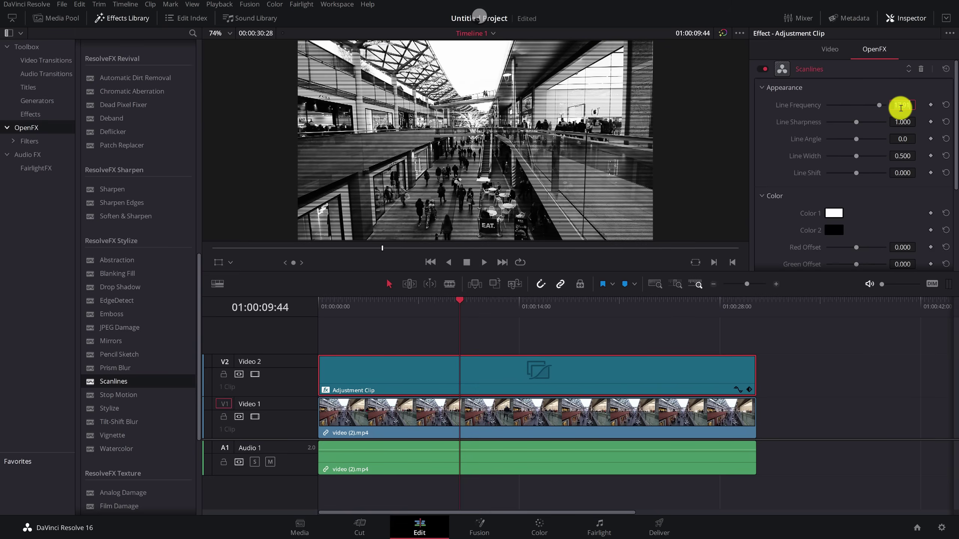
text(18)
key(Return)
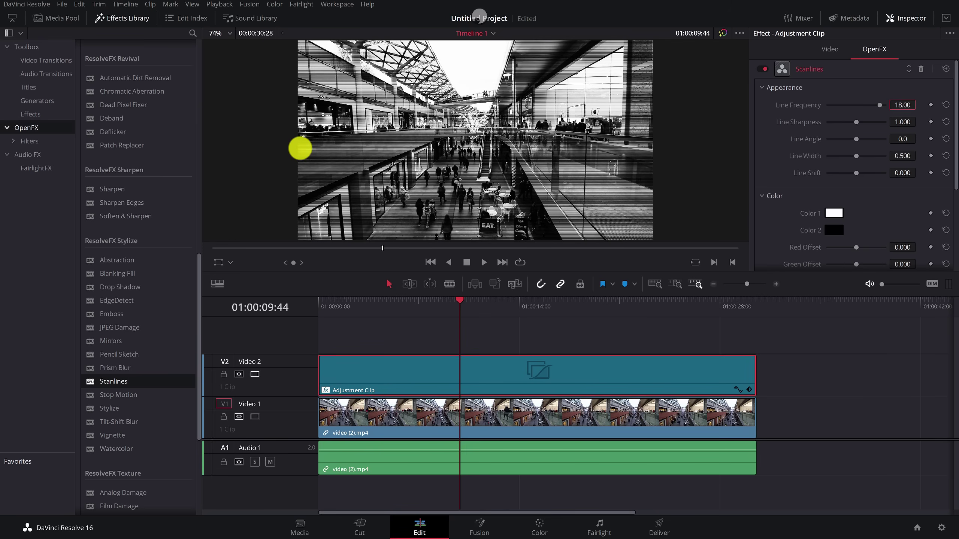
key(ctrl+f)
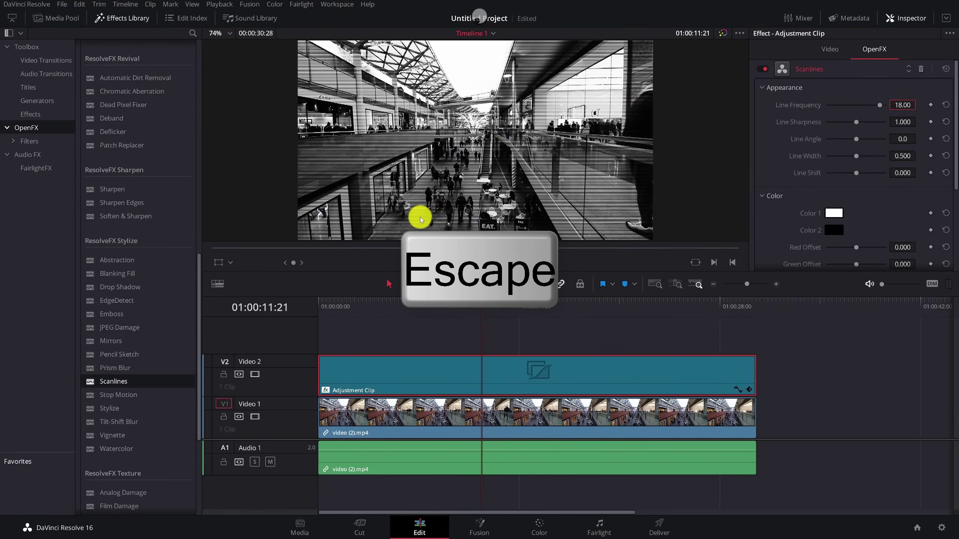
key(space)
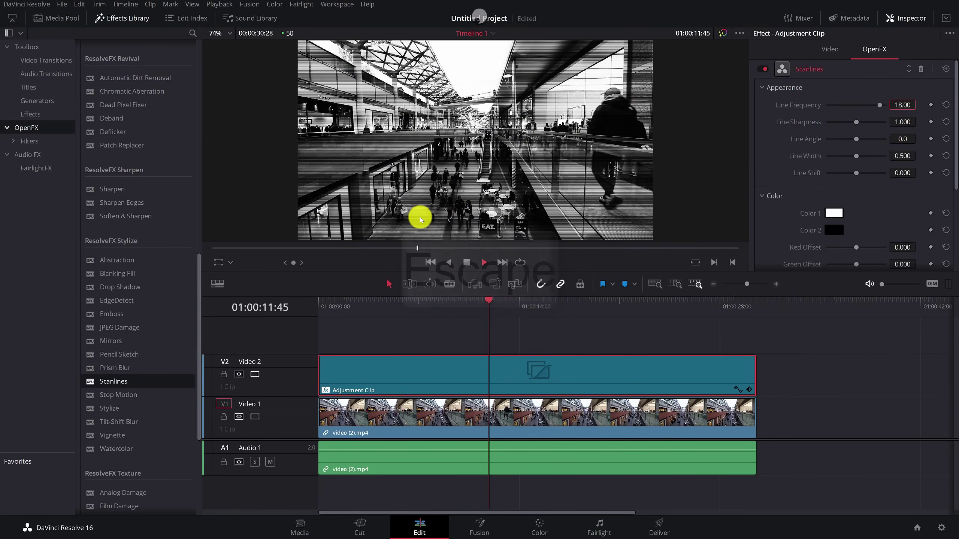
key(space)
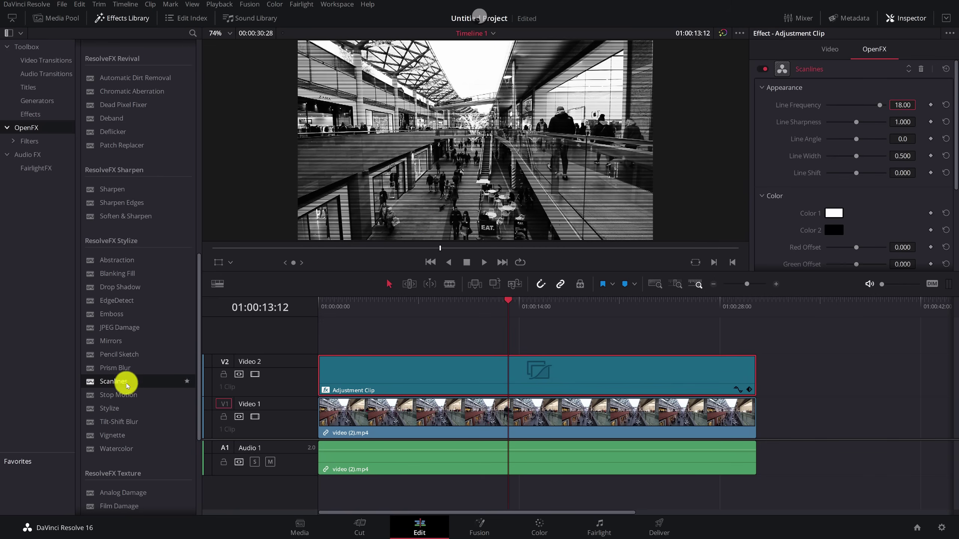
Step: Add a Vignette to the adjustment clip and widen its Size to about 0.86
drag(108, 437, 398, 373)
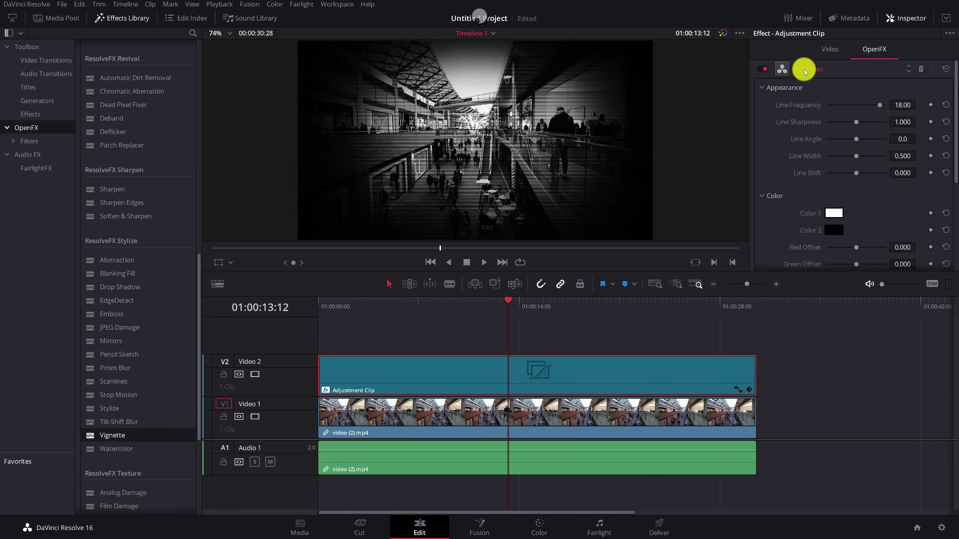
click(813, 70)
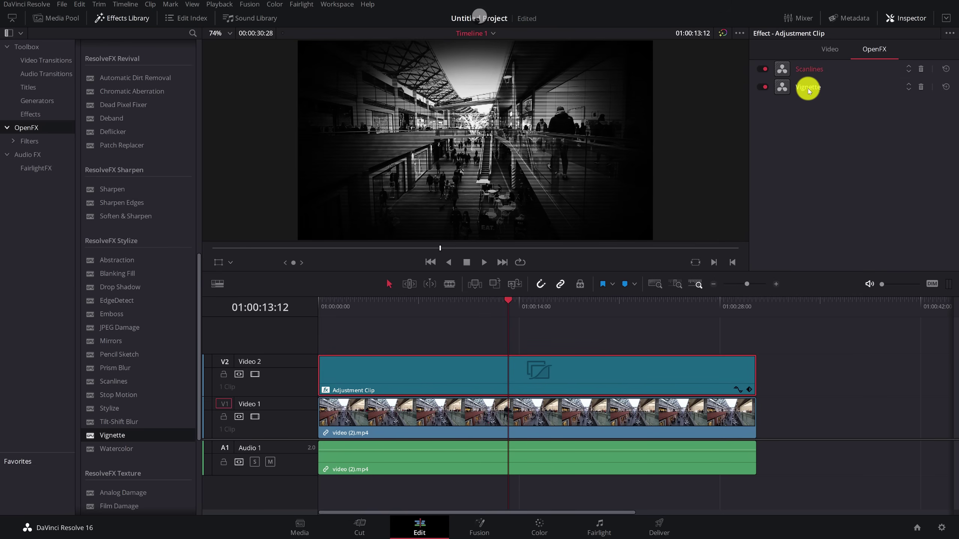
click(807, 88)
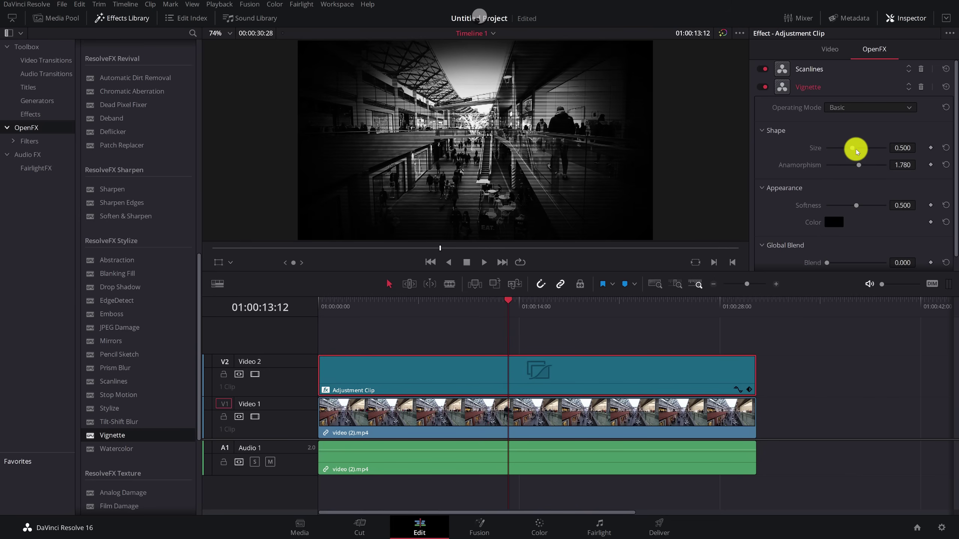
drag(854, 150, 878, 151)
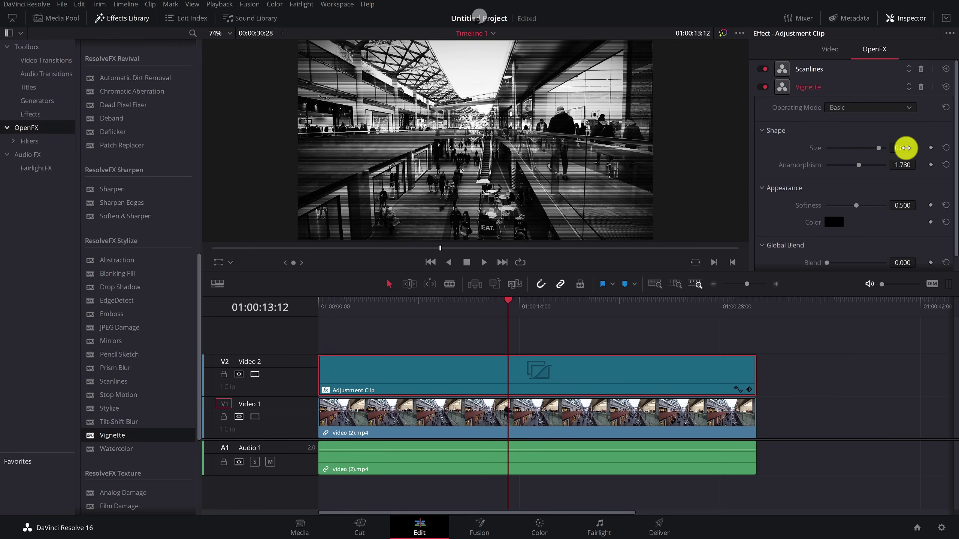
click(449, 308)
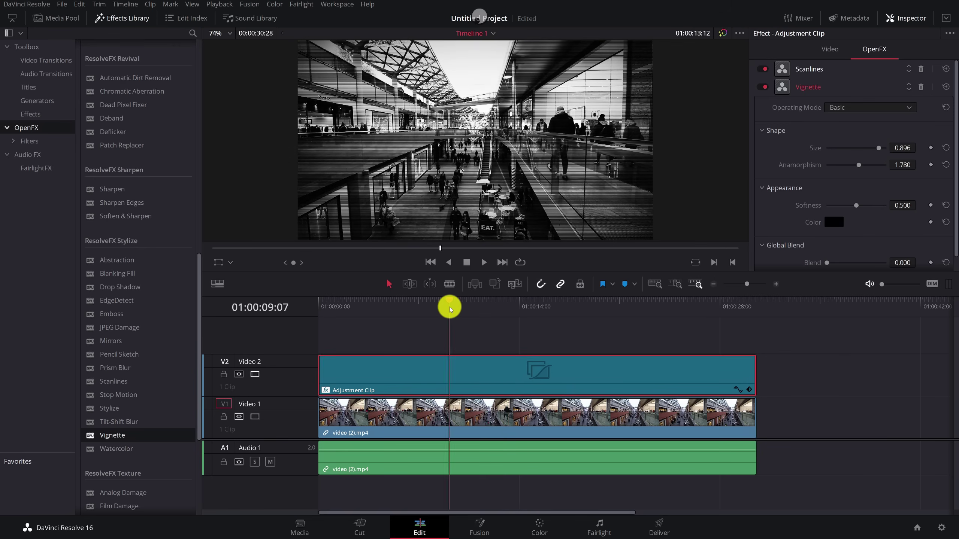
key(space)
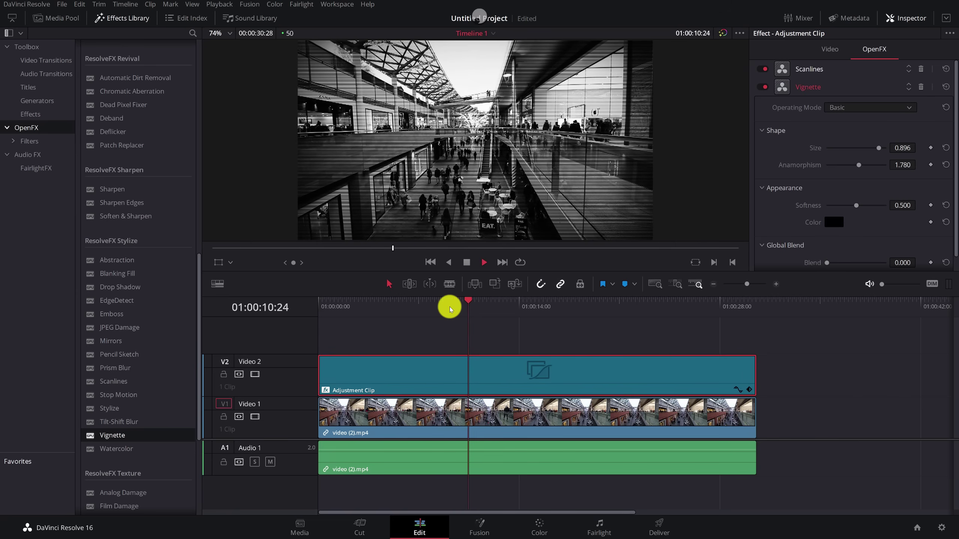
key(space)
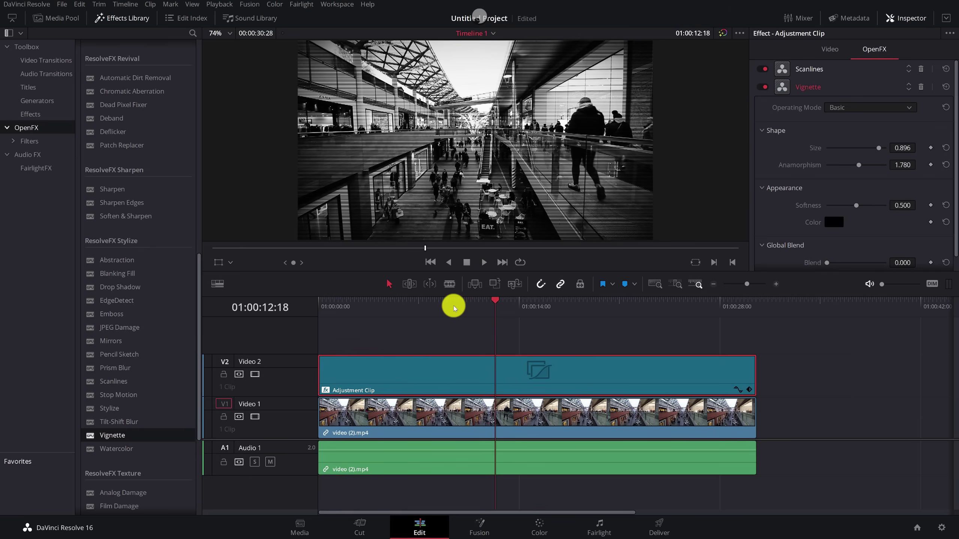
key(space)
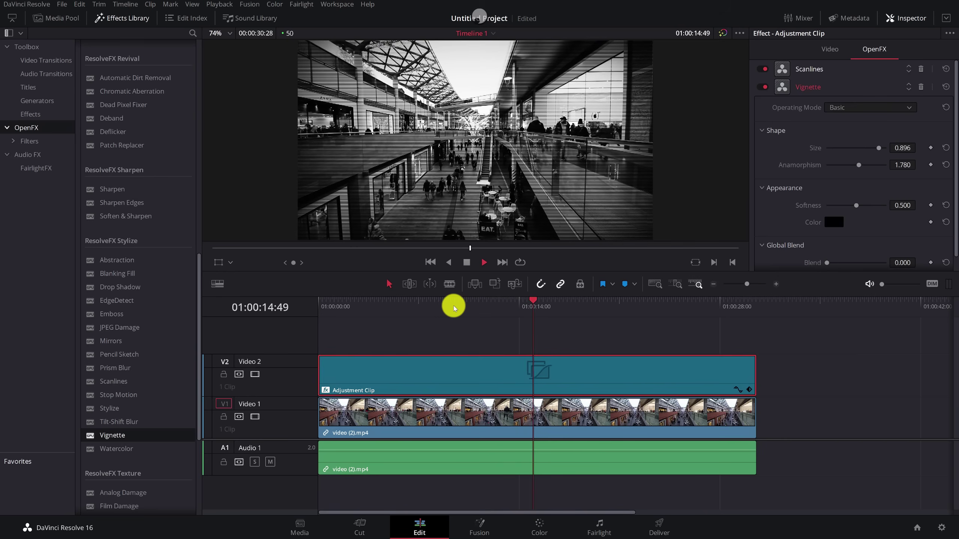
key(space)
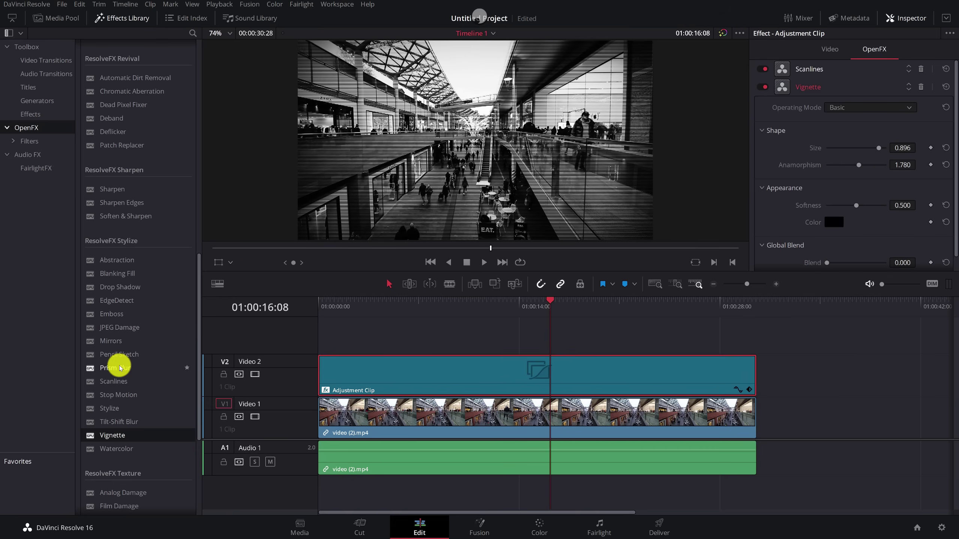
Step: Apply Stop Motion to the V1 video (2).mp4 clip and play it back to check the choppiness
click(108, 400)
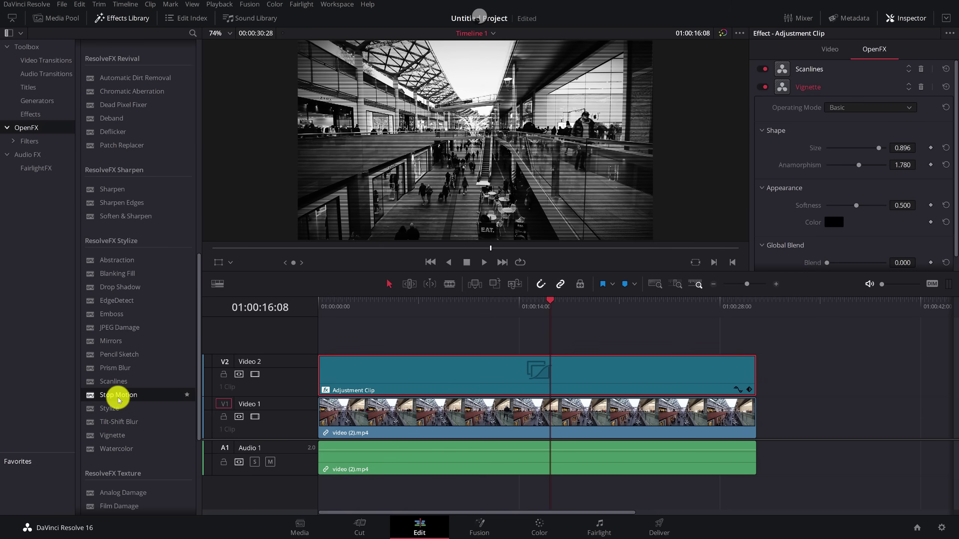
drag(113, 397, 439, 413)
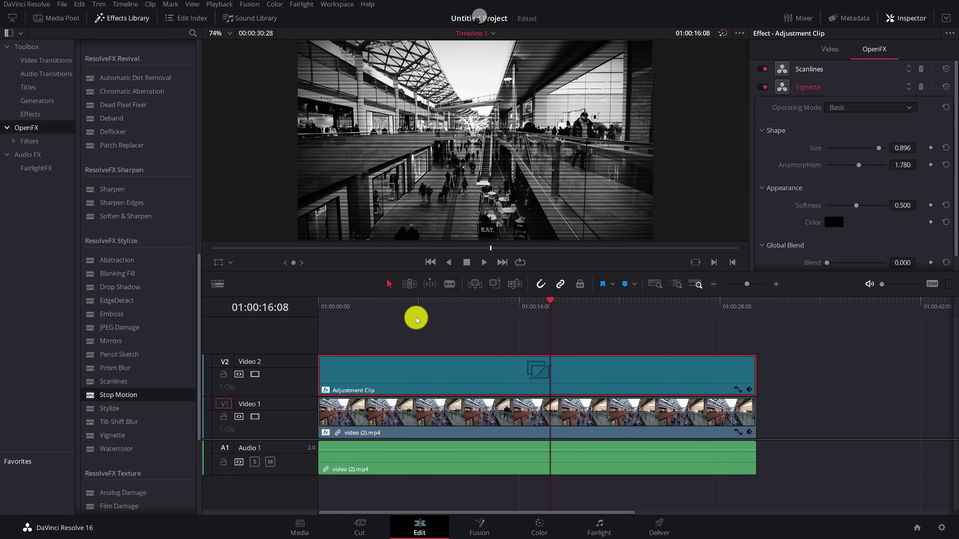
click(497, 308)
key(space)
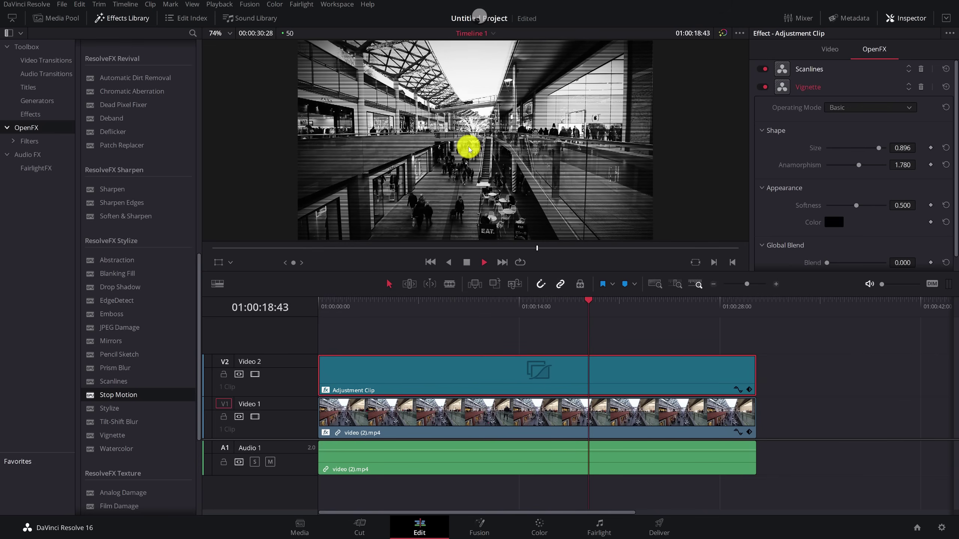
key(space)
Step: Try Stop Motion Frame Repeat at 10, settle on 8, and review the stutter in playback
click(453, 404)
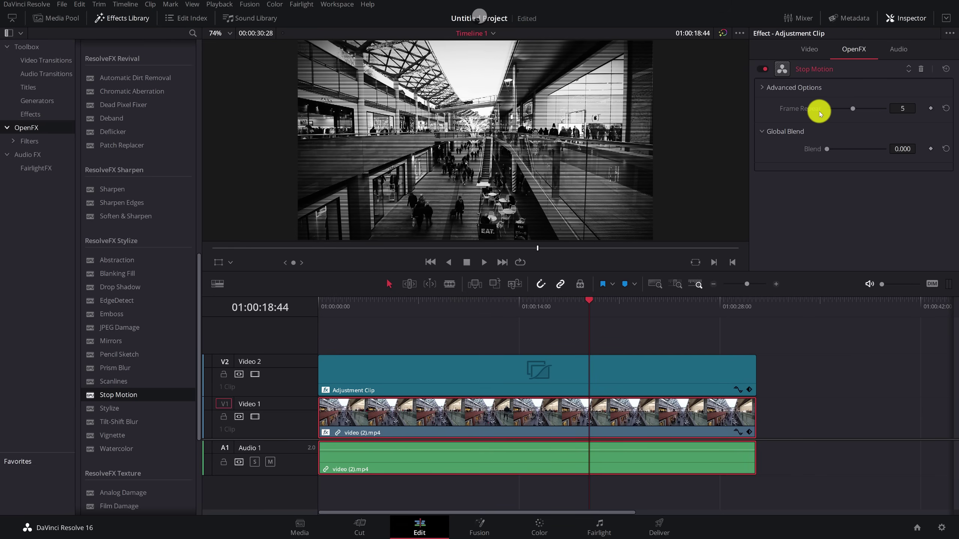
drag(855, 114, 885, 109)
key(space)
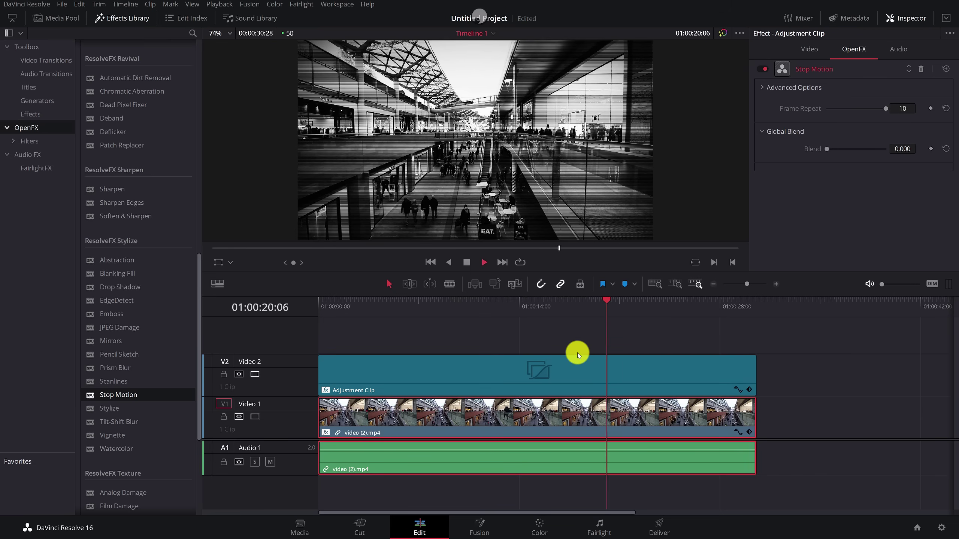
key(space)
drag(880, 110, 854, 110)
key(space)
key(space)
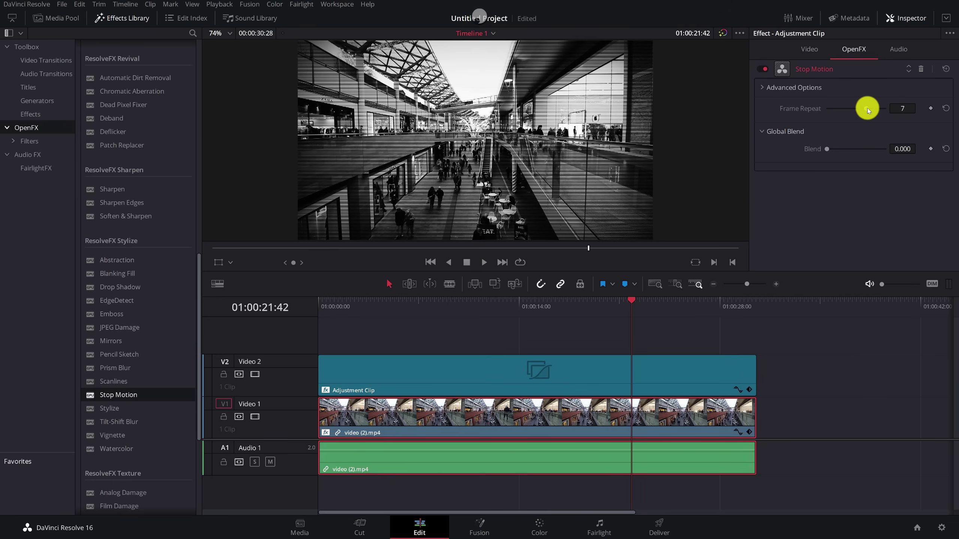
click(450, 304)
key(space)
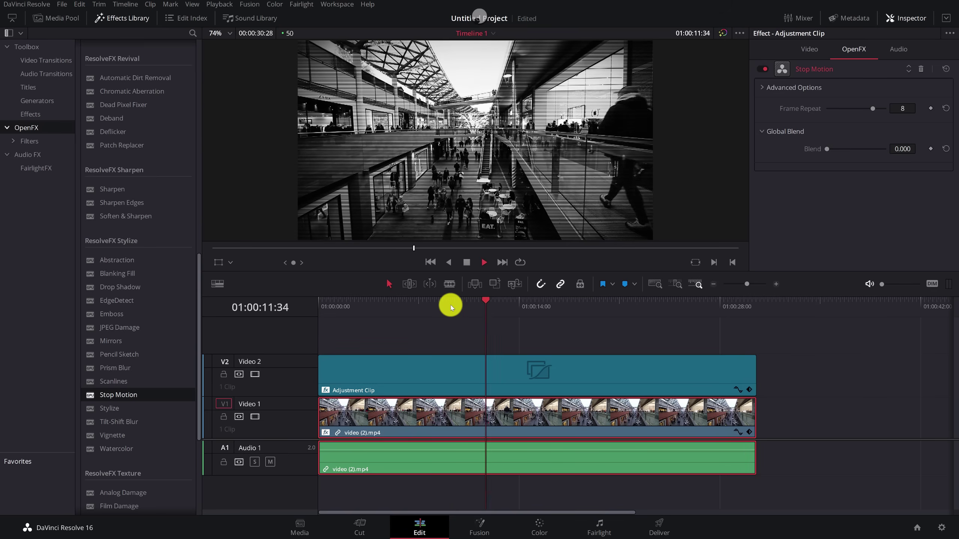
key(space)
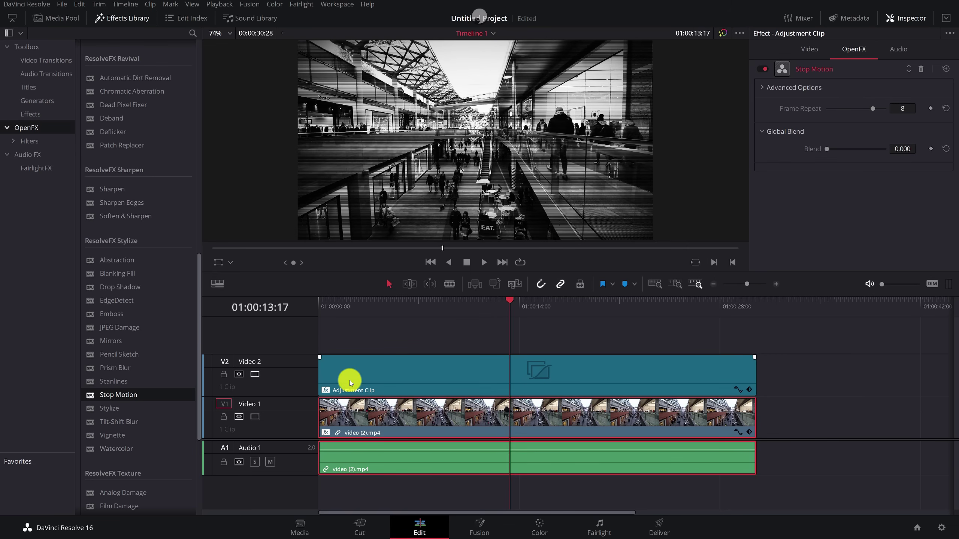
click(340, 385)
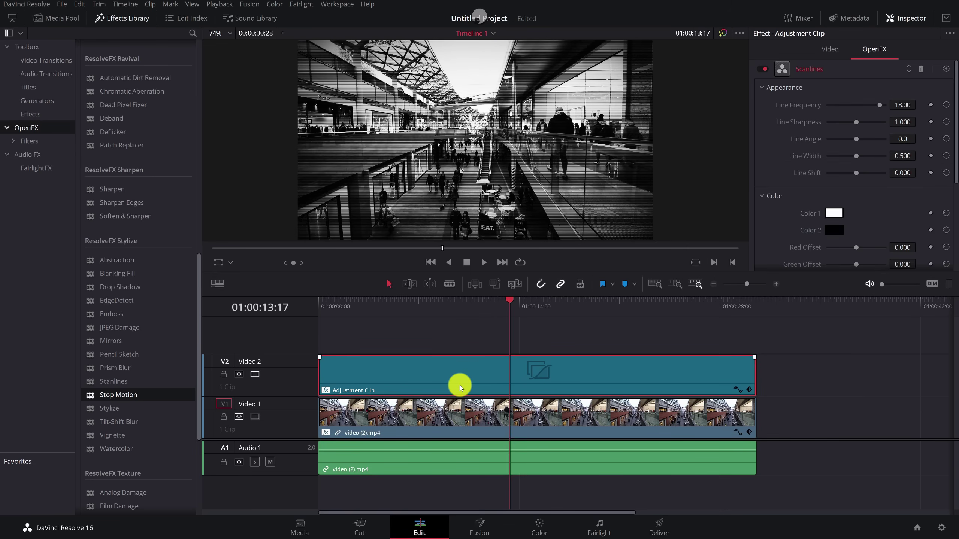
Step: Open Workspace > Data Burn-In and switch it to per-clip (Clip) settings
click(344, 5)
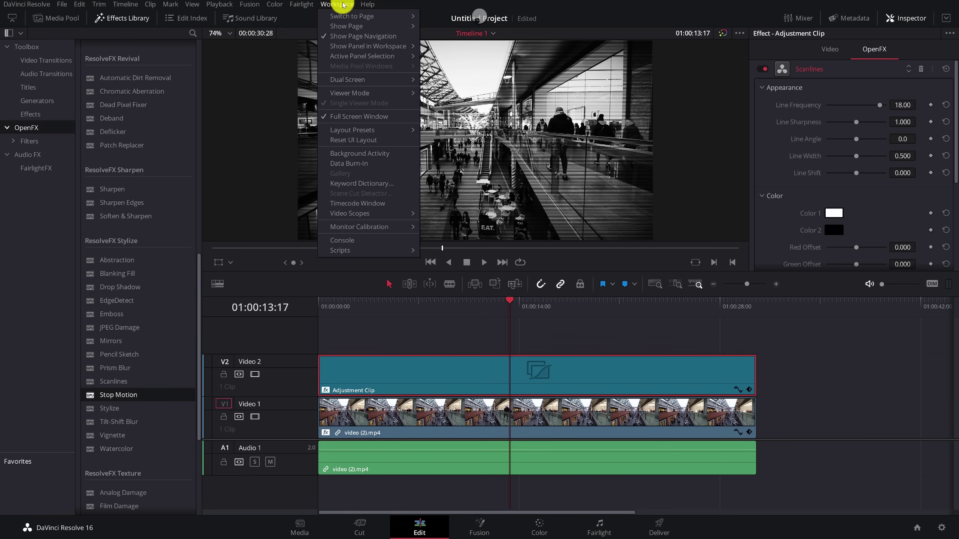
click(336, 164)
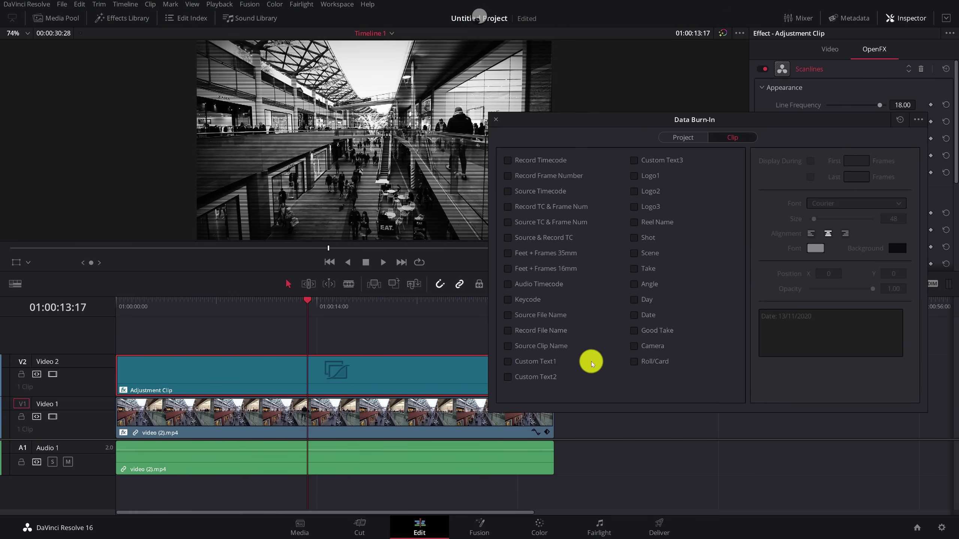
click(678, 139)
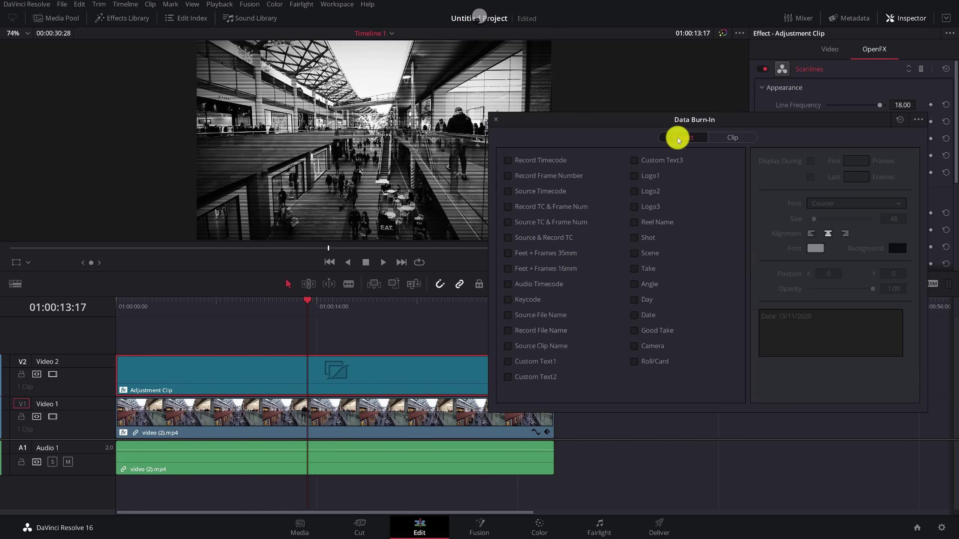
click(733, 139)
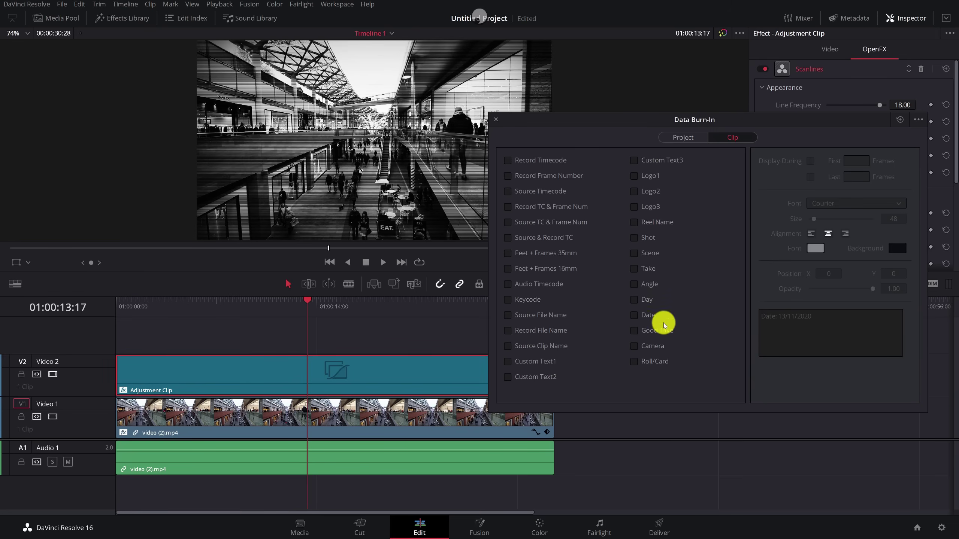
Step: Enable Custom Text1 reading 'REC' and position it at X 157, Y 1000
click(508, 363)
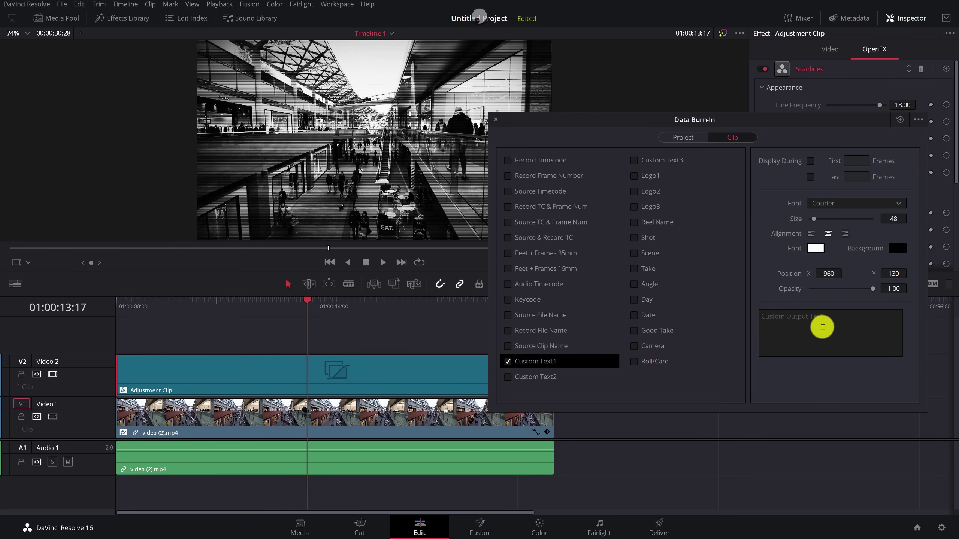
click(795, 326)
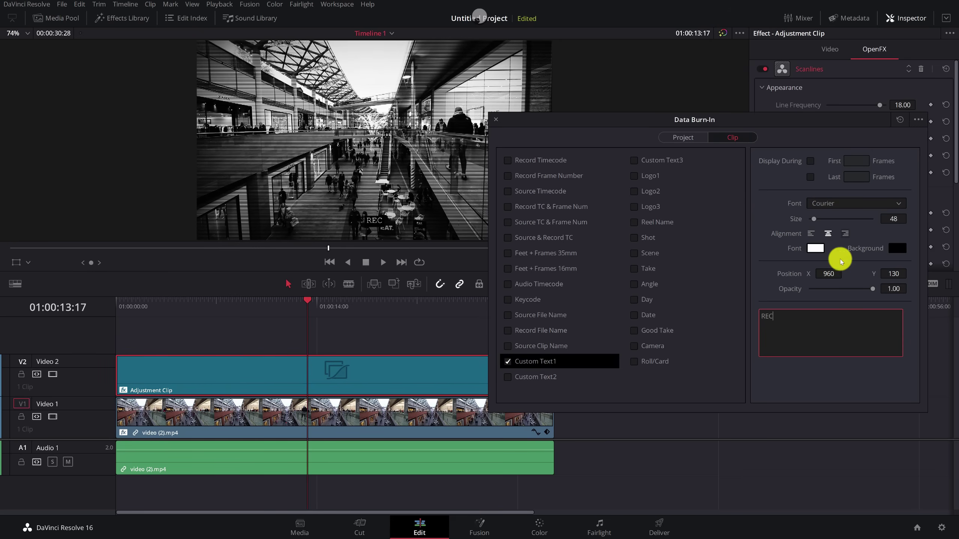
drag(820, 274, 796, 271)
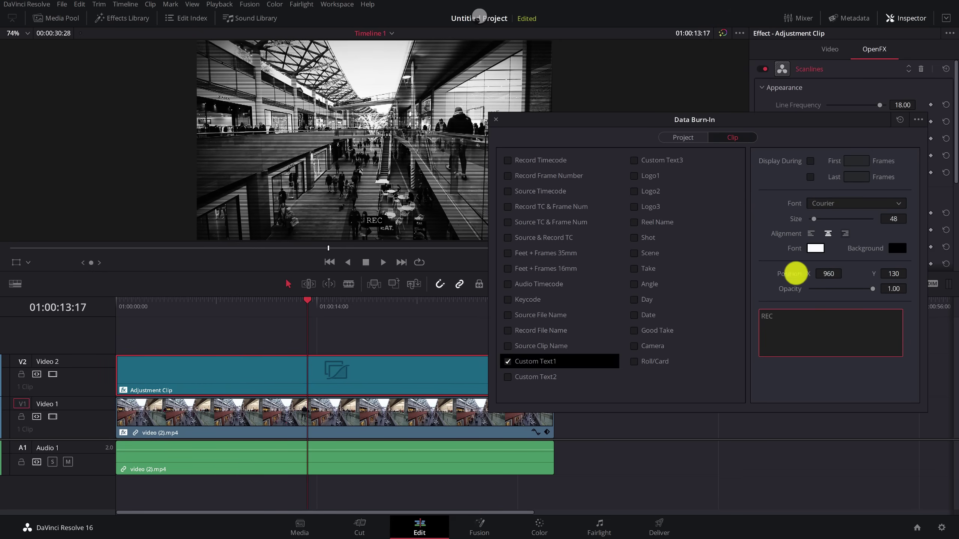
drag(466, 254, 419, 254)
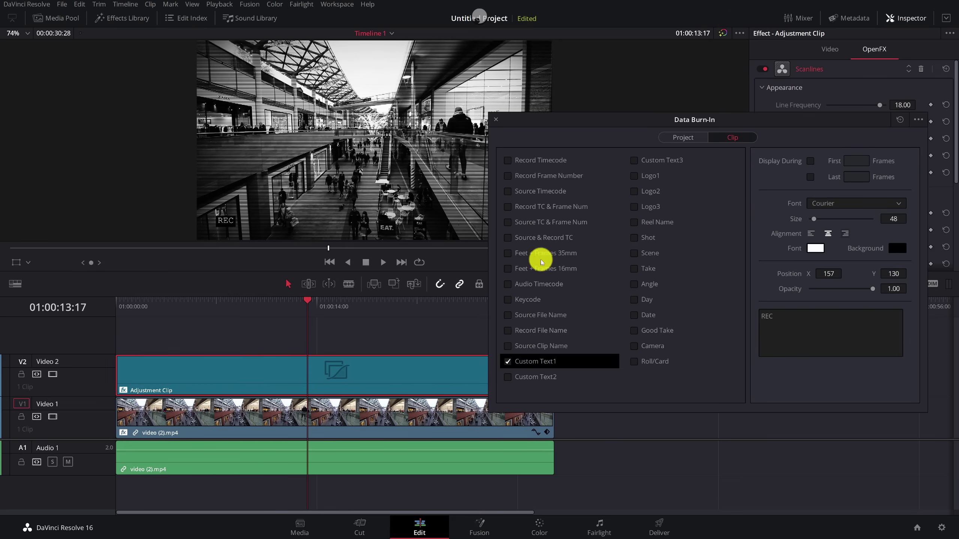
mouse_move(895, 277)
mouse_down()
mouse_move(918, 278)
mouse_move(950, 325)
mouse_move(889, 273)
mouse_move(952, 289)
mouse_move(825, 259)
mouse_up()
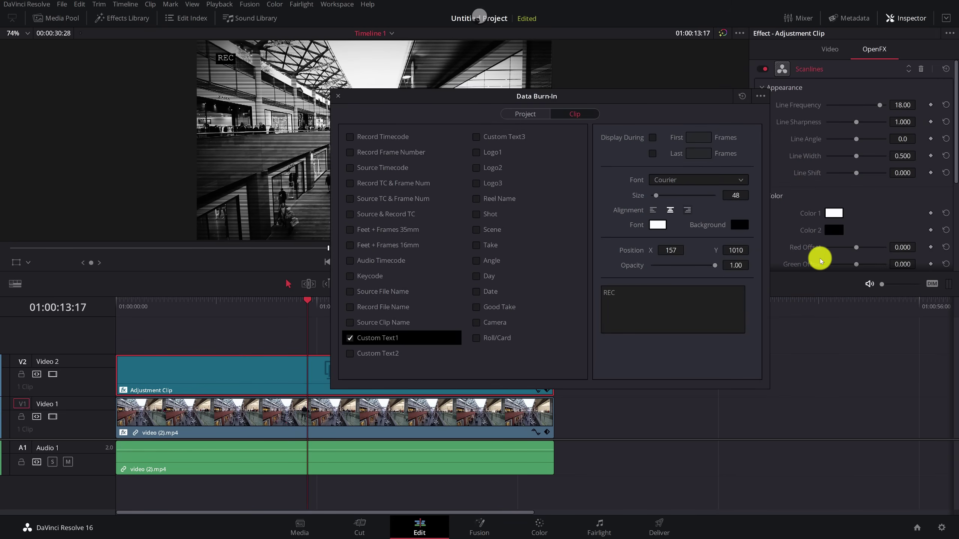
click(735, 250)
text(1000)
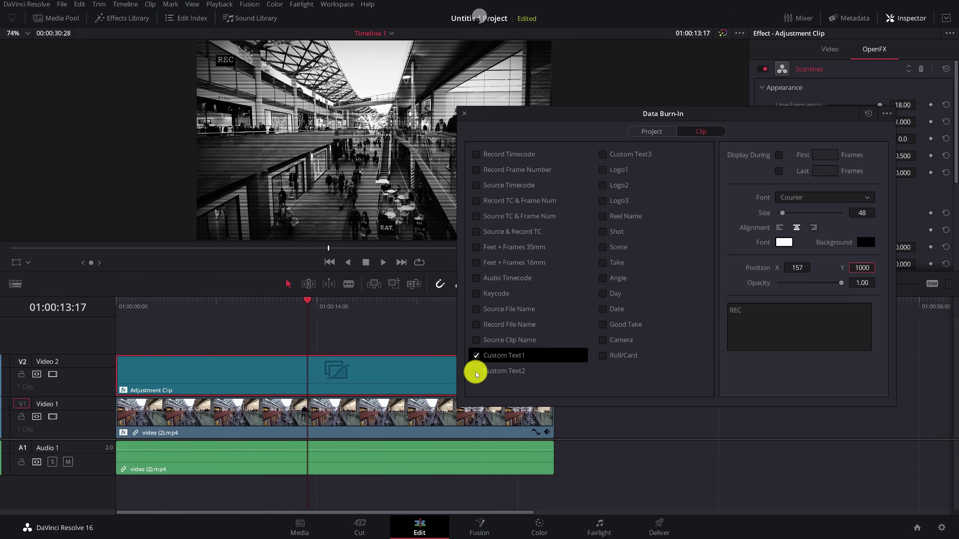
Step: Enable Custom Text2 reading 'Date: 13/11/2020' and position it at about X 1550, Y 1000
click(477, 373)
click(803, 319)
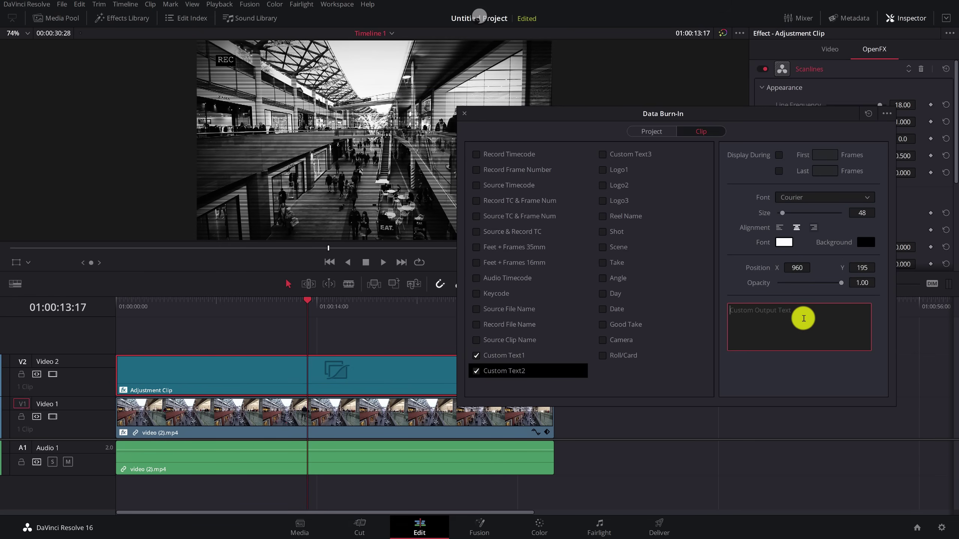
text(Date:)
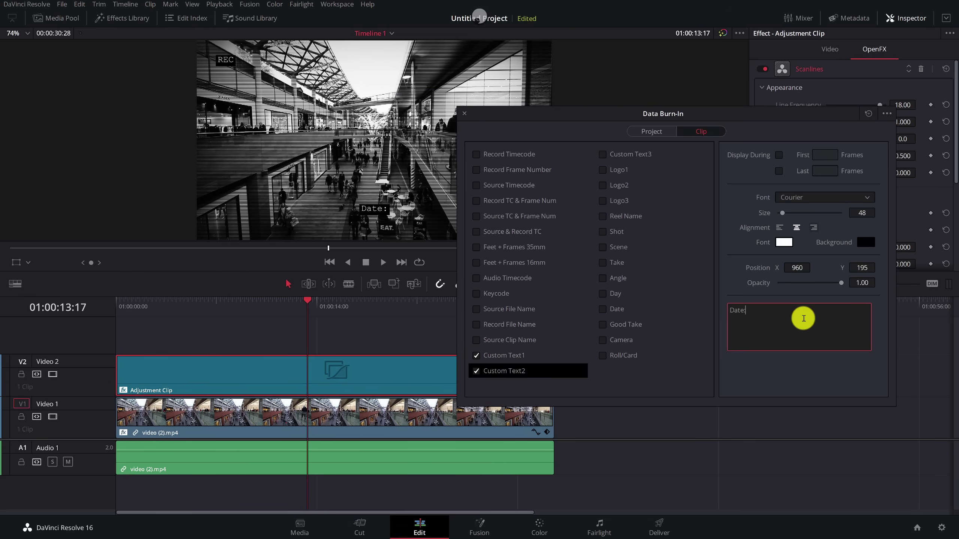
text( 13/11/2020)
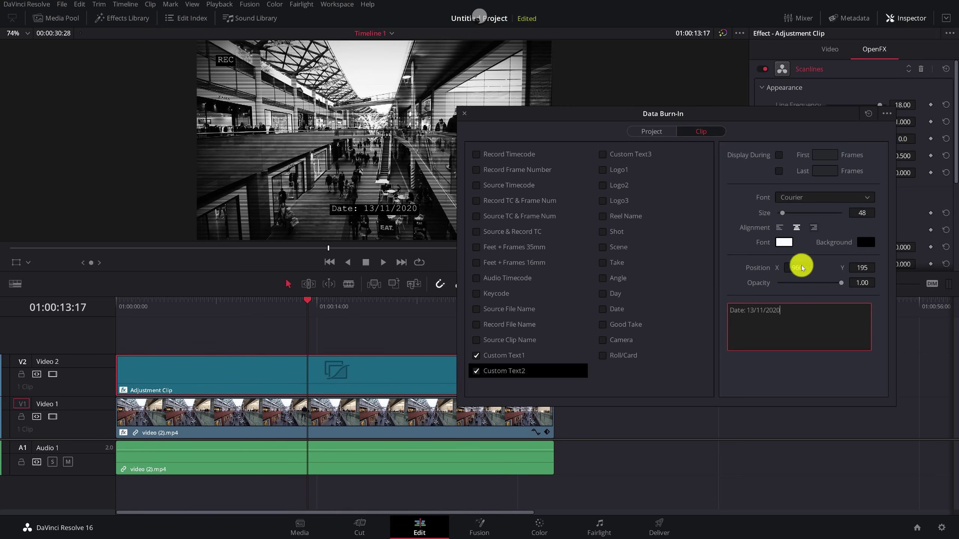
click(859, 267)
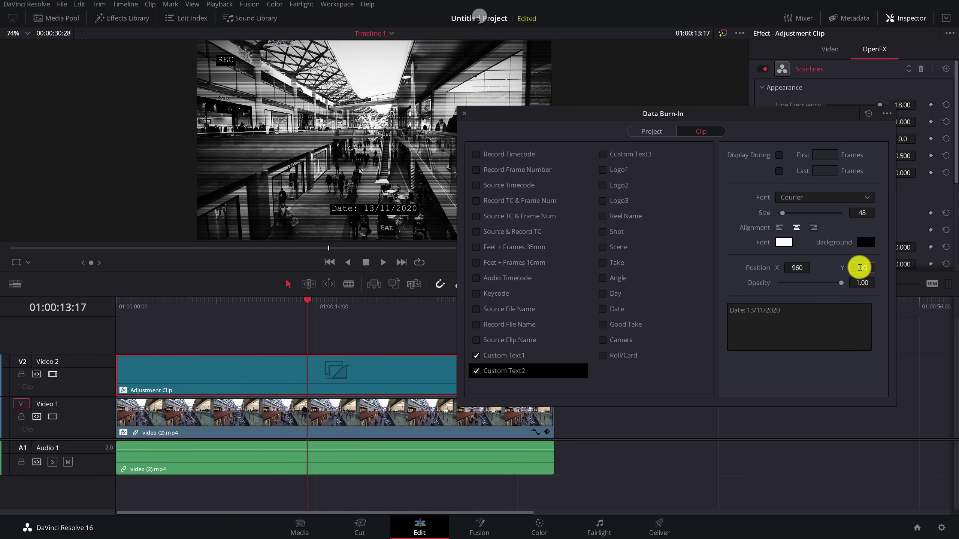
text(0)
key(Return)
drag(796, 268, 956, 305)
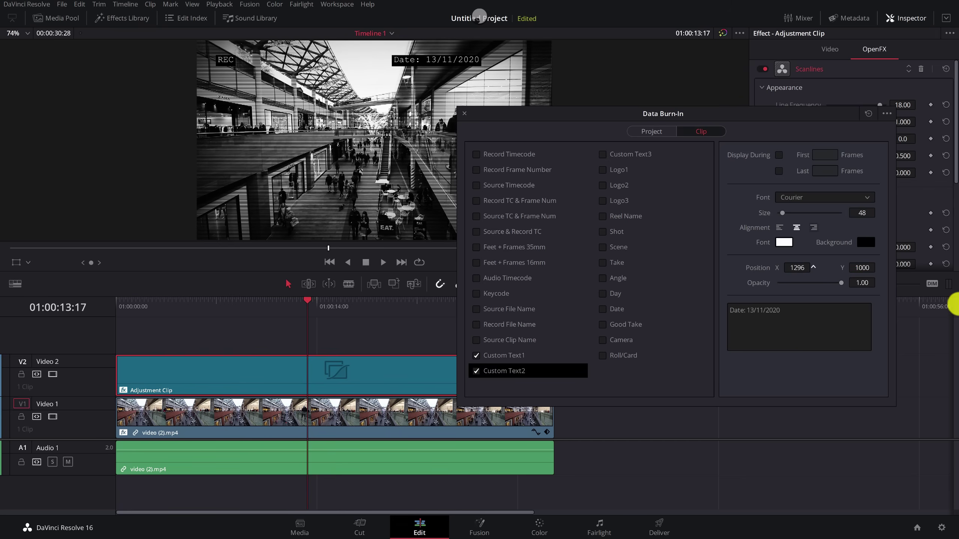
mouse_move(792, 268)
mouse_down()
mouse_move(935, 280)
mouse_move(921, 281)
mouse_up()
mouse_move(836, 275)
mouse_down()
mouse_move(719, 267)
mouse_move(751, 269)
mouse_up()
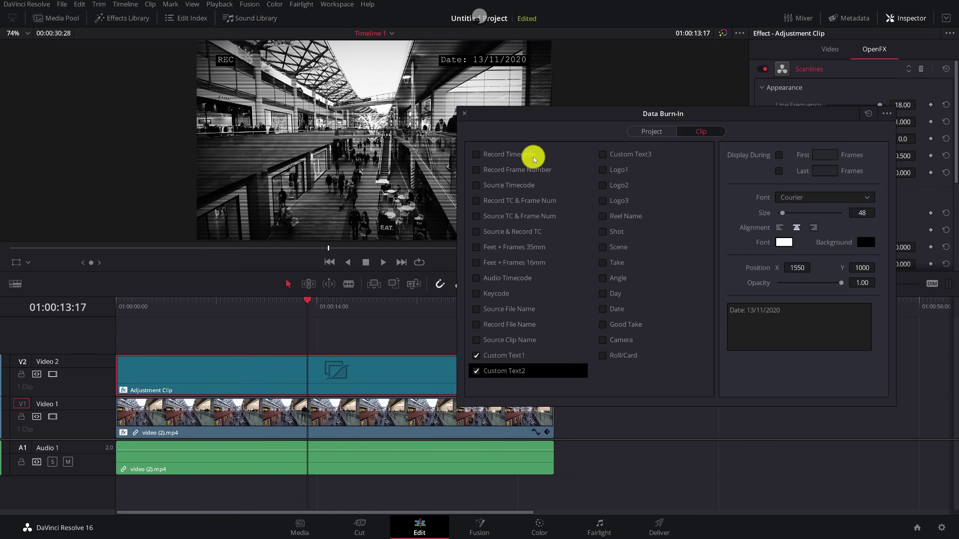
Step: Add a Record Timecode burn-in at Position Y about 146, near the bottom centre
click(476, 154)
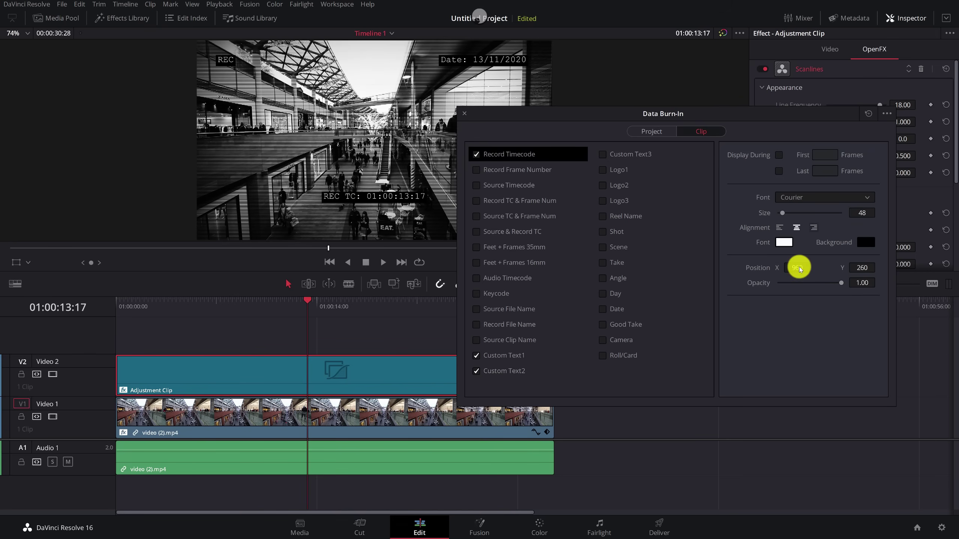
drag(865, 267, 811, 270)
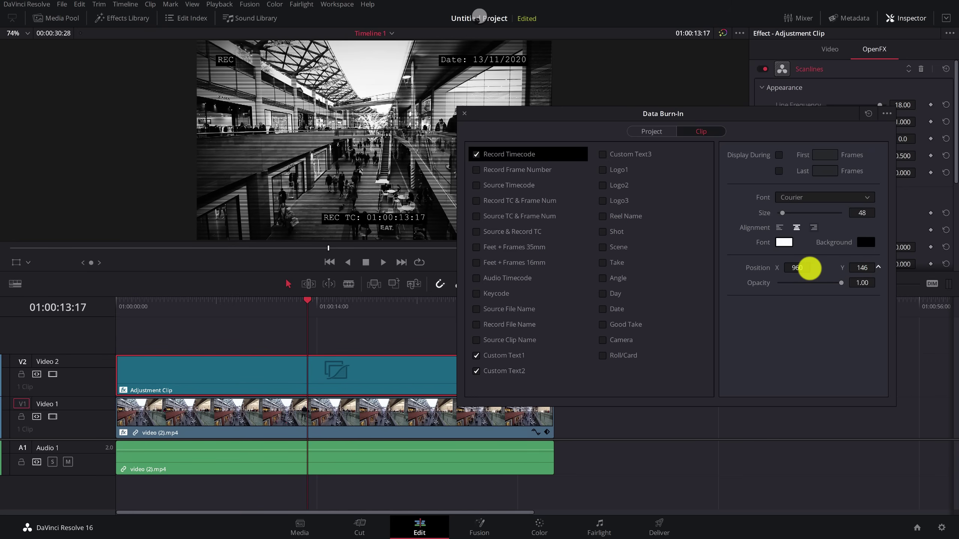
click(464, 114)
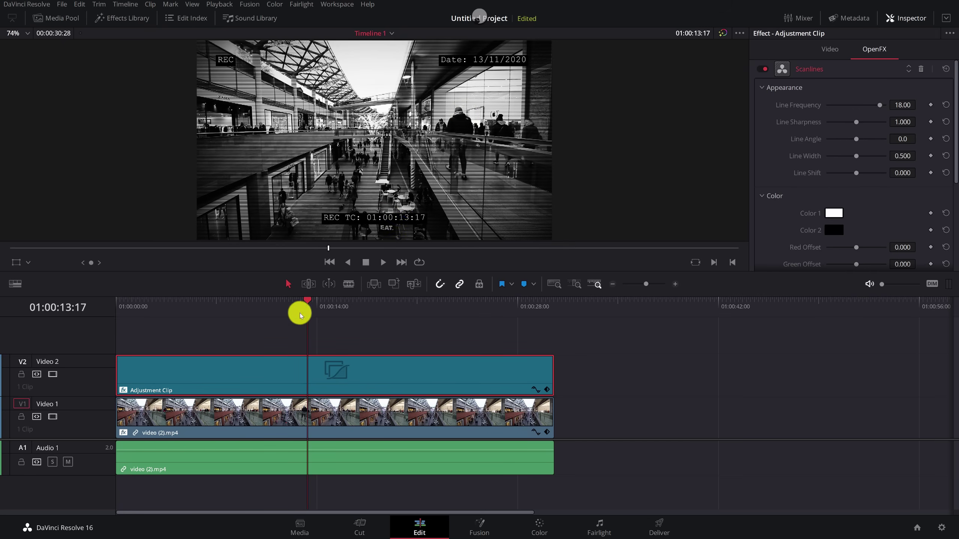
Step: Rewind to around 01:00:04:14 and play the footage back to check the burn-ins
drag(300, 308, 177, 307)
key(space)
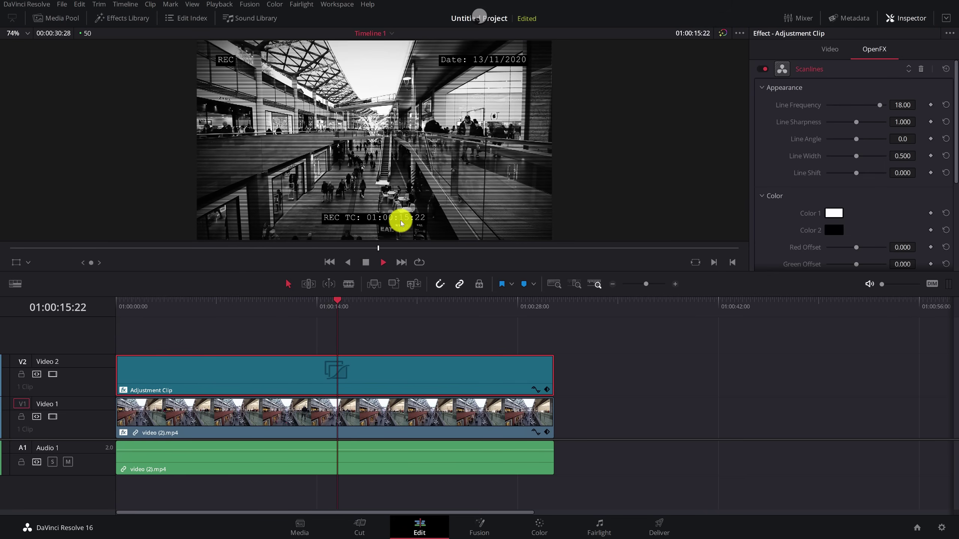
key(space)
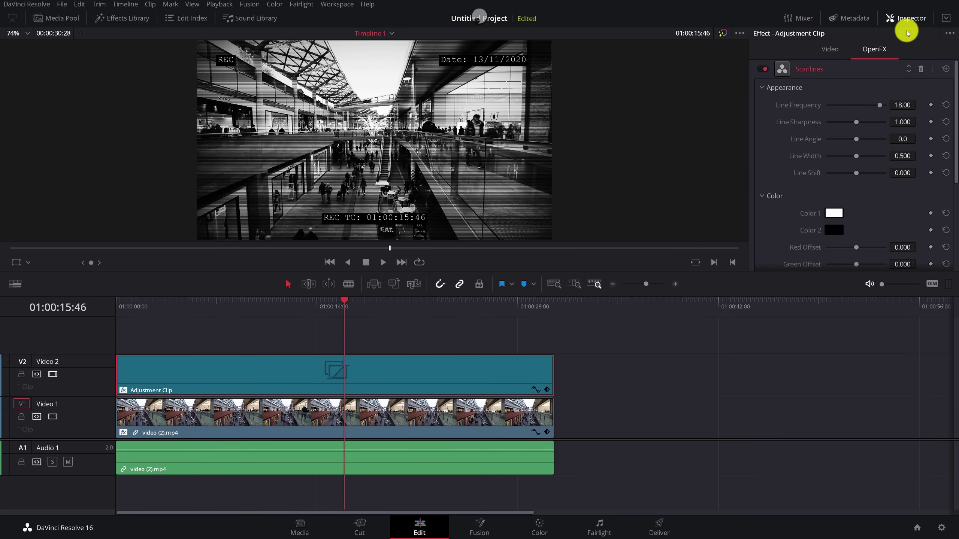
Step: Name the adjustment clip 'CCTV' in the Inspector Video tab, then go to the View menu for Power Bins
click(833, 51)
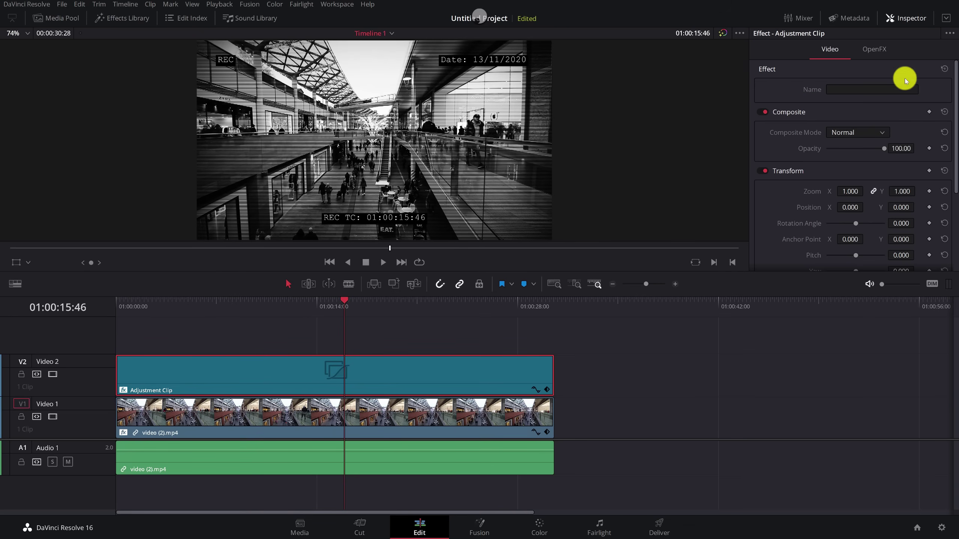
click(851, 89)
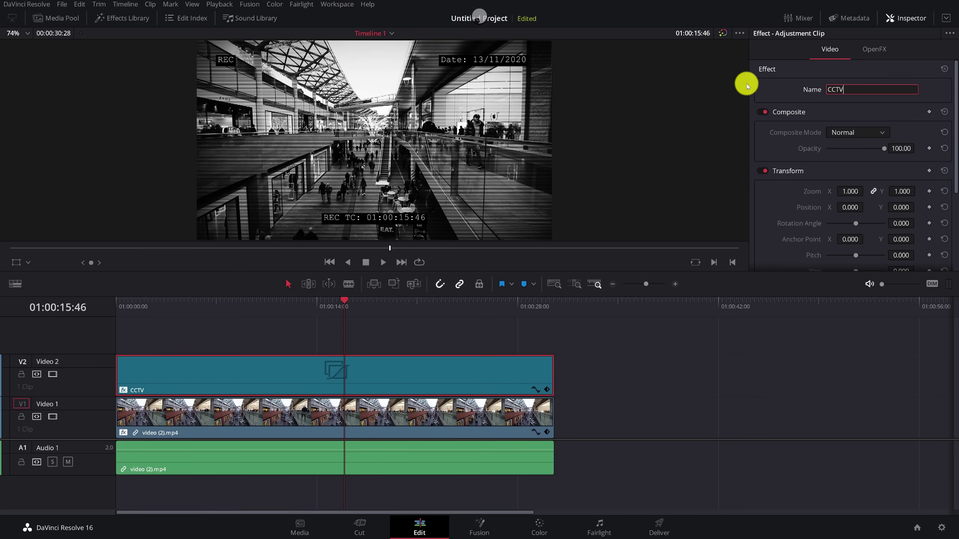
click(192, 5)
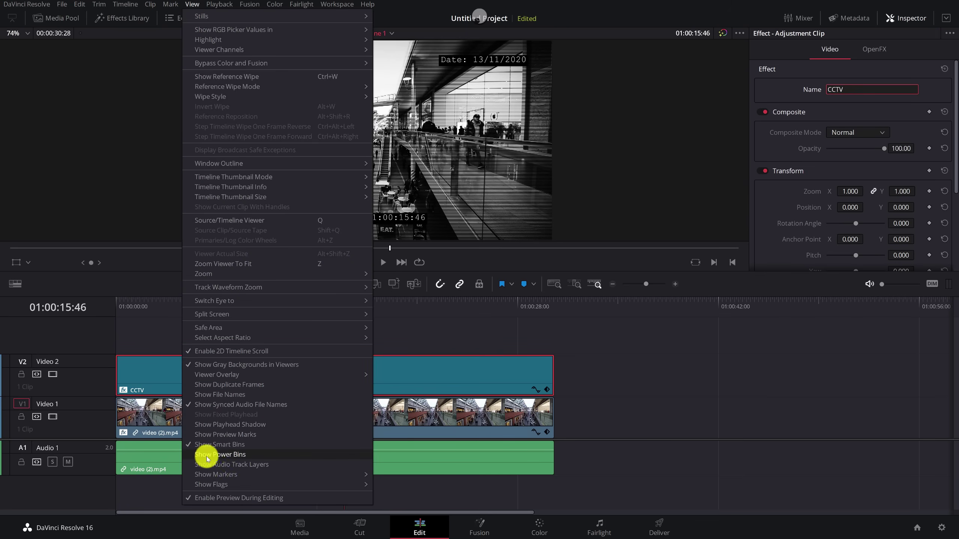
Step: Turn on Power Bins and open the Master Power Bin in the Media Pool
click(238, 458)
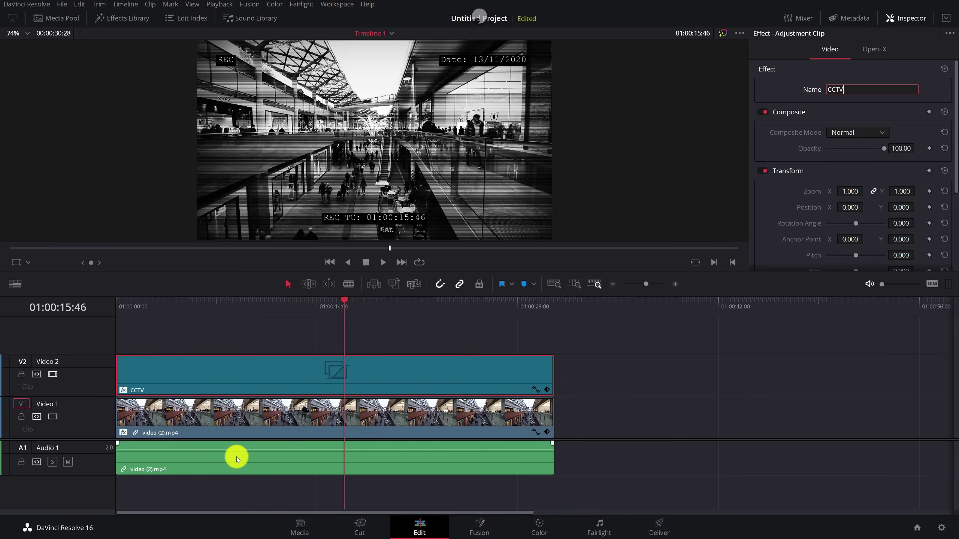
click(64, 18)
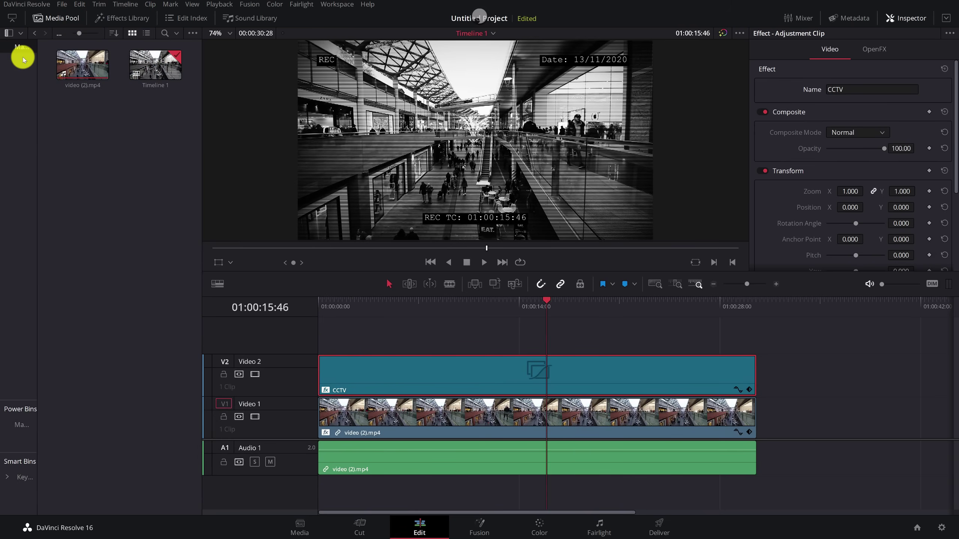
drag(38, 408, 55, 407)
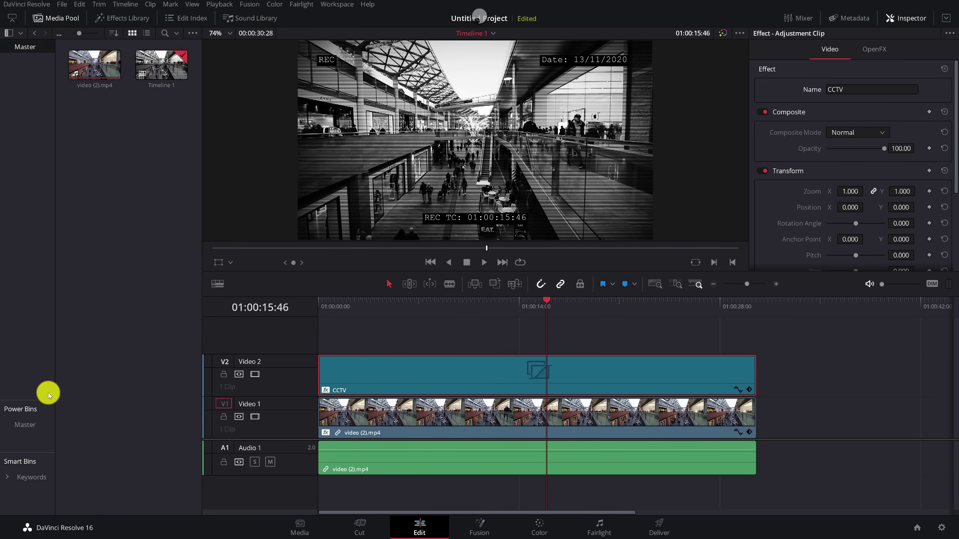
click(33, 425)
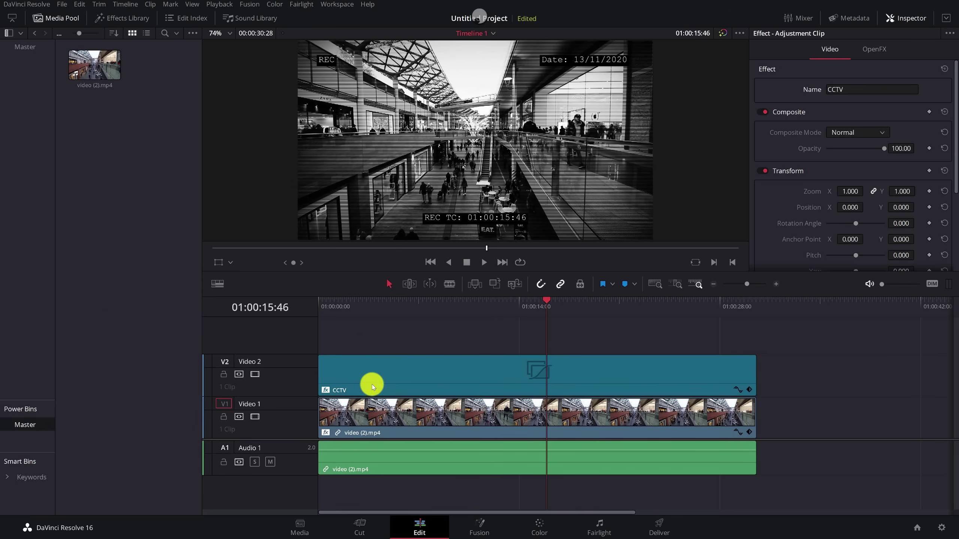
Step: Drag the CCTV clip from Video 2 into the Master Power Bin and preview it
click(369, 382)
drag(366, 373, 92, 310)
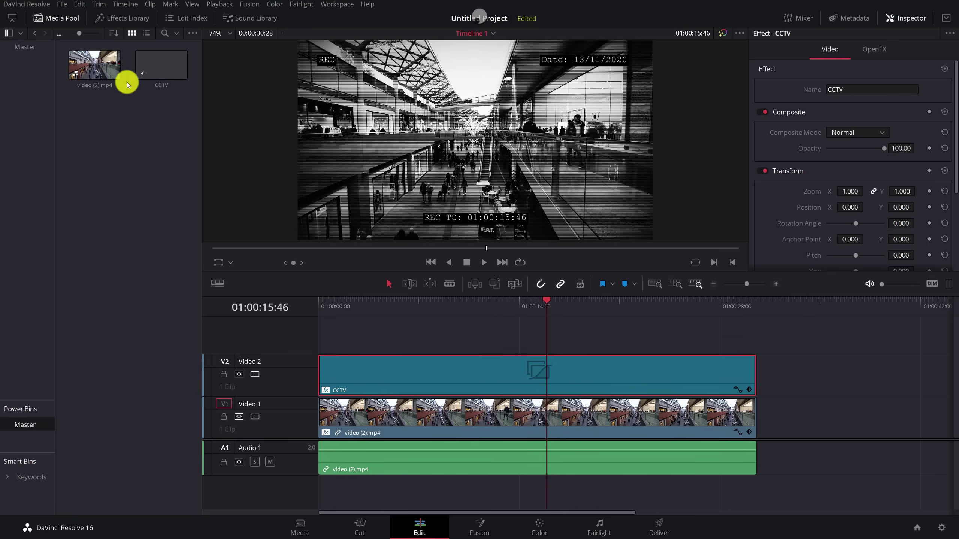
double_click(165, 74)
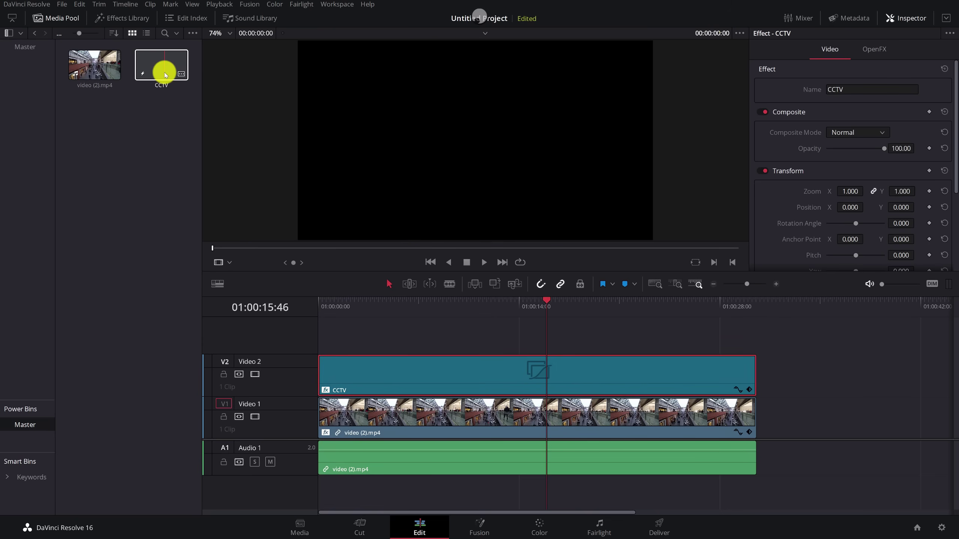
Step: Delete the original CCTV clip and place the Power Bin copy on Video 2, checking at 01:00:08:08
click(385, 364)
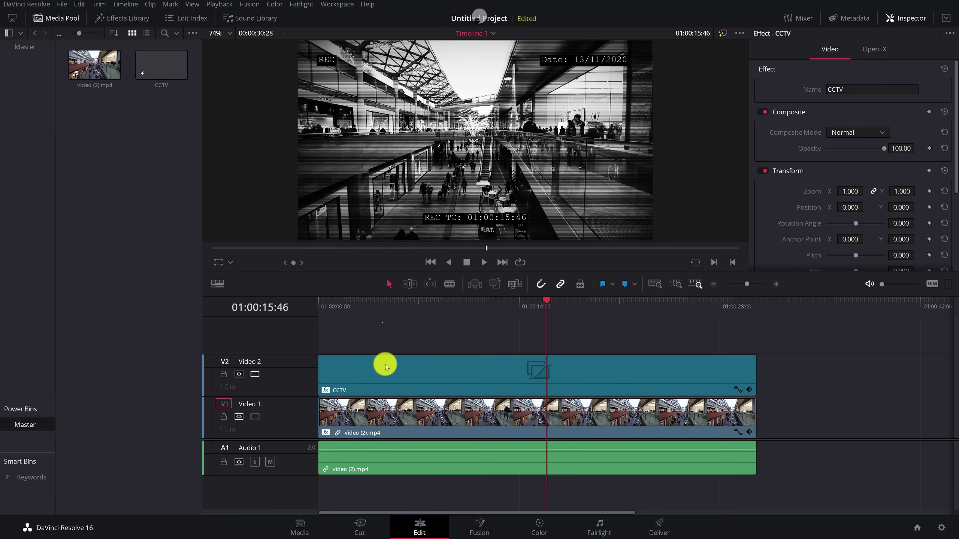
key(Delete)
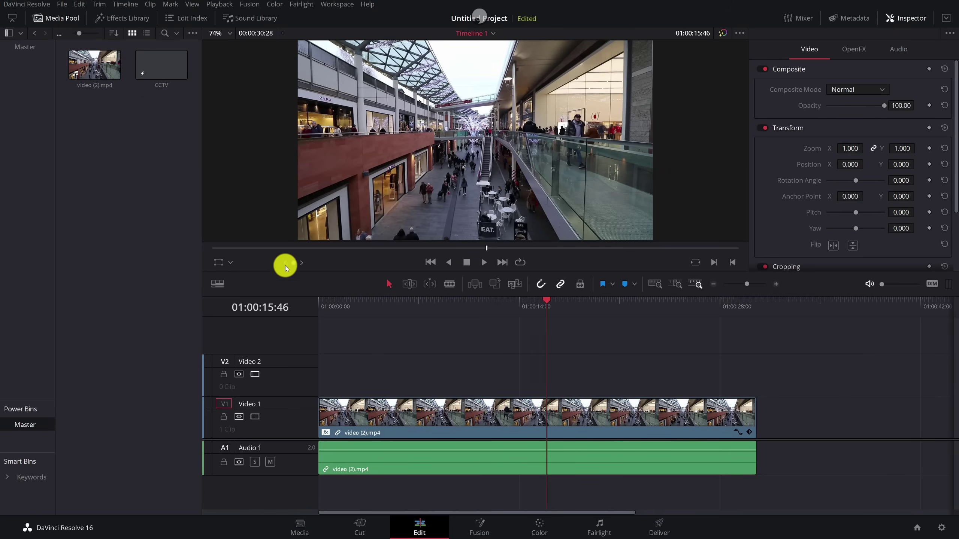
click(161, 63)
drag(161, 63, 327, 381)
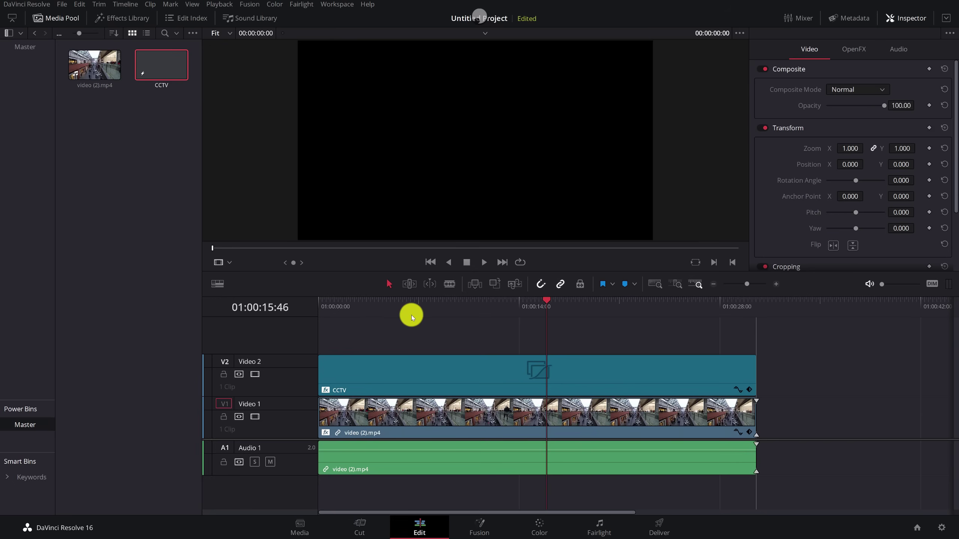
click(411, 315)
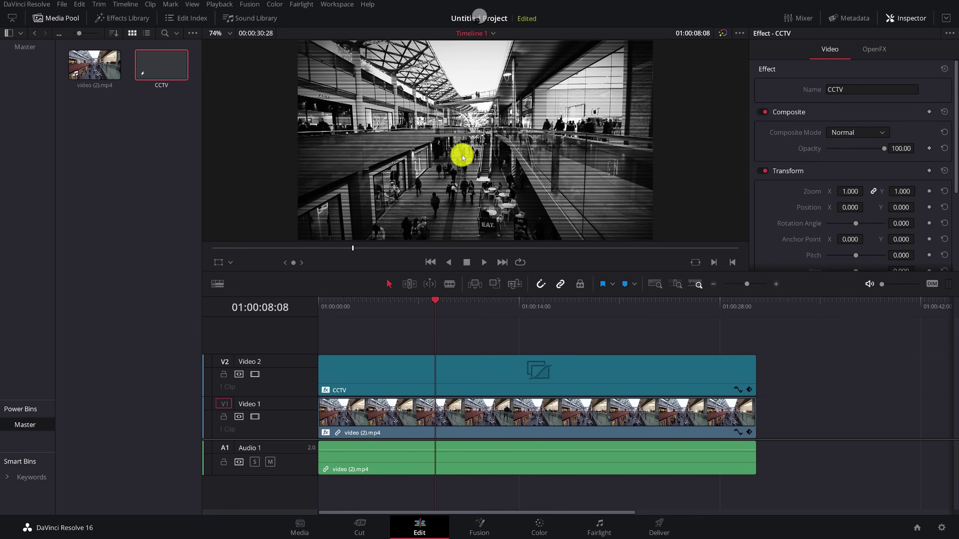
Step: Open the Data Burn-In settings from Workspace and close them again
click(337, 5)
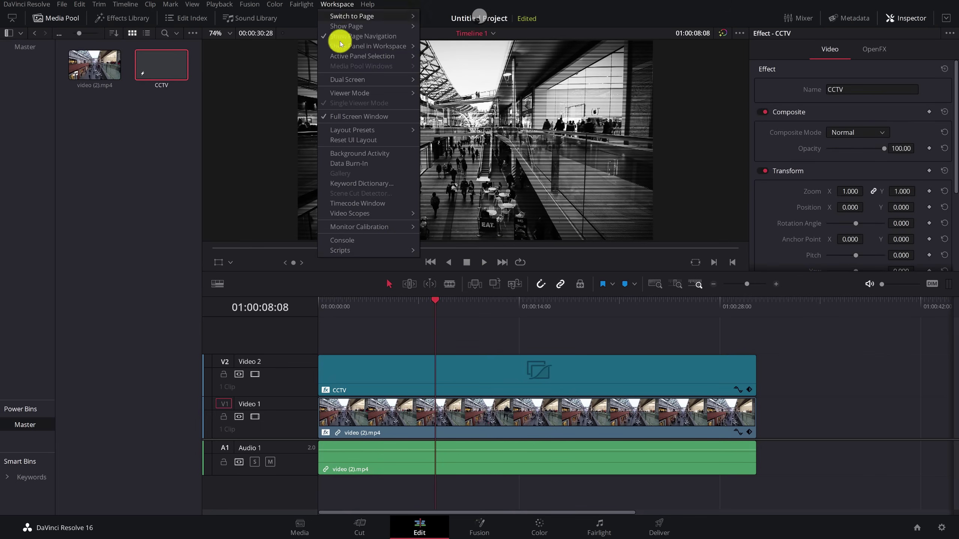
click(355, 165)
click(465, 114)
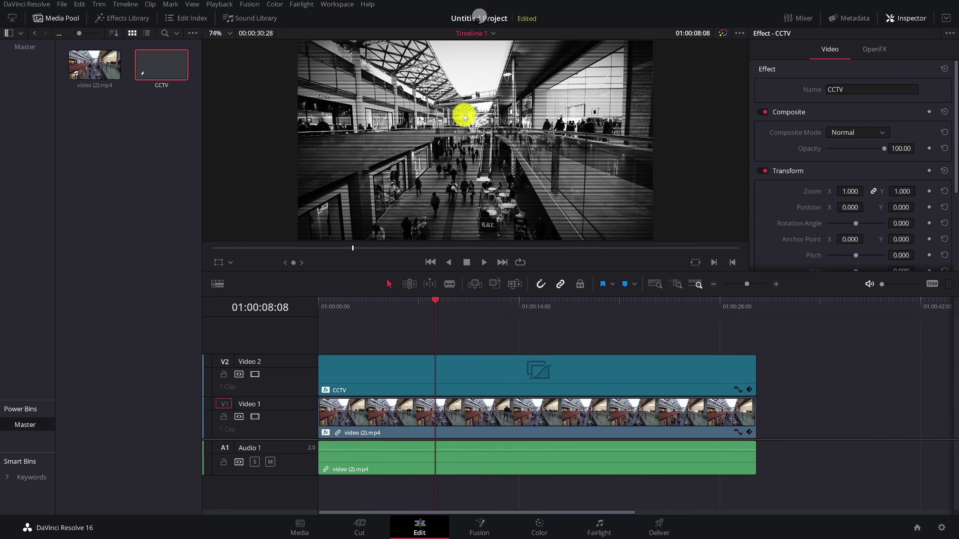